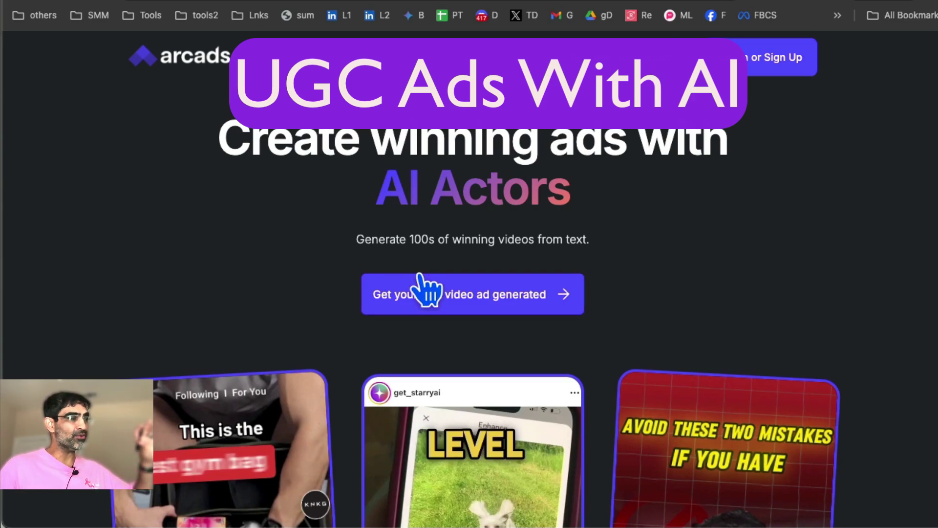
Scroll down and back up through the Arcads landing page's sample ad videos.
{"action": "scroll", "coordinate": [425, 290], "scroll_direction": "down", "scroll_amount": 5}
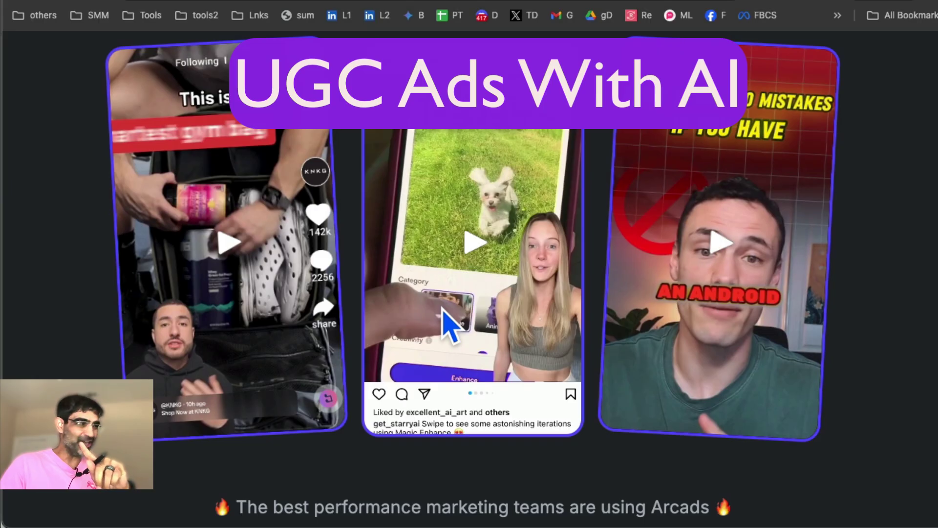
{"action": "scroll", "coordinate": [513, 318], "scroll_direction": "down", "scroll_amount": 2}
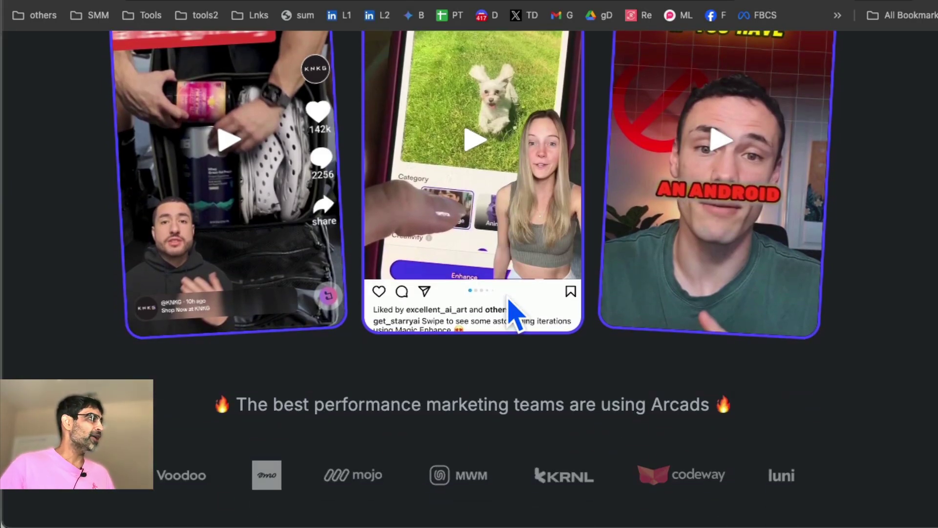
{"action": "scroll", "coordinate": [512, 311], "scroll_direction": "up", "scroll_amount": 2}
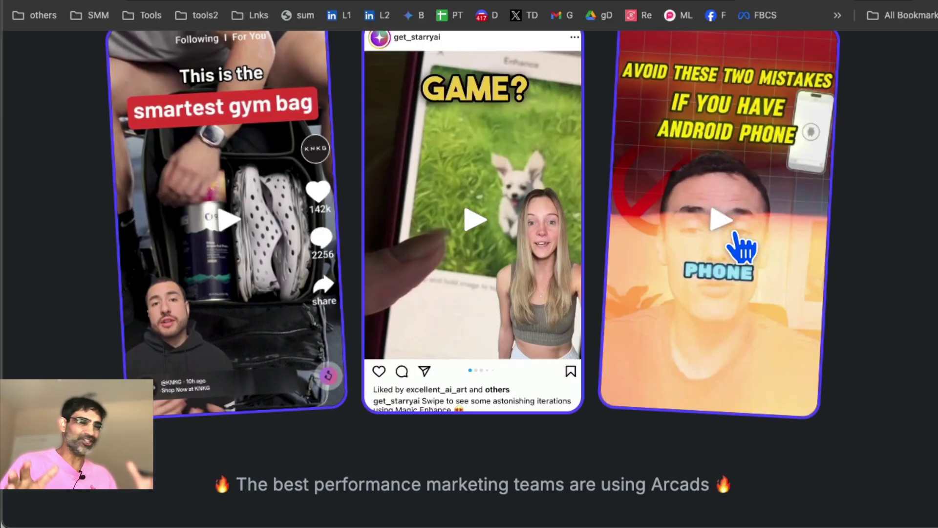
{"action": "scroll", "coordinate": [601, 373], "scroll_direction": "up", "scroll_amount": 5}
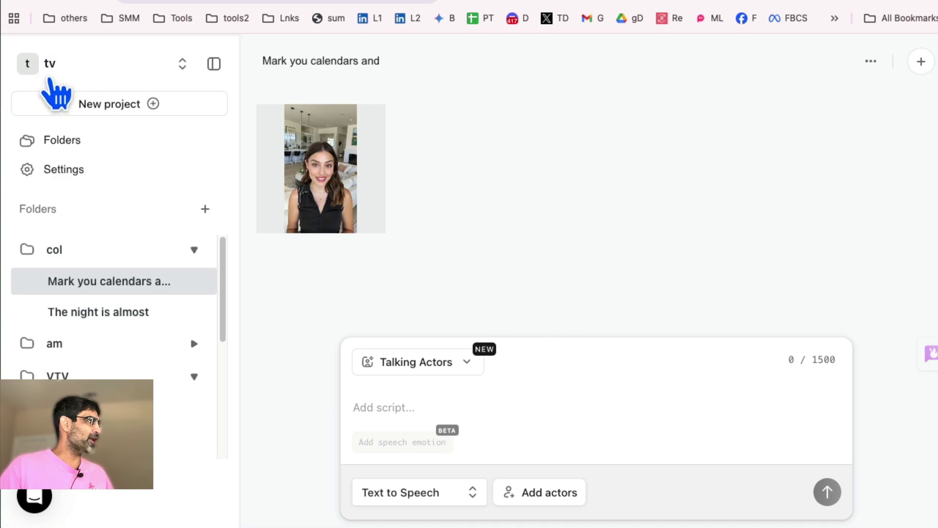
Go to the folders overview and open the col folder's project list.
{"action": "mouse_move", "coordinate": [323, 151]}
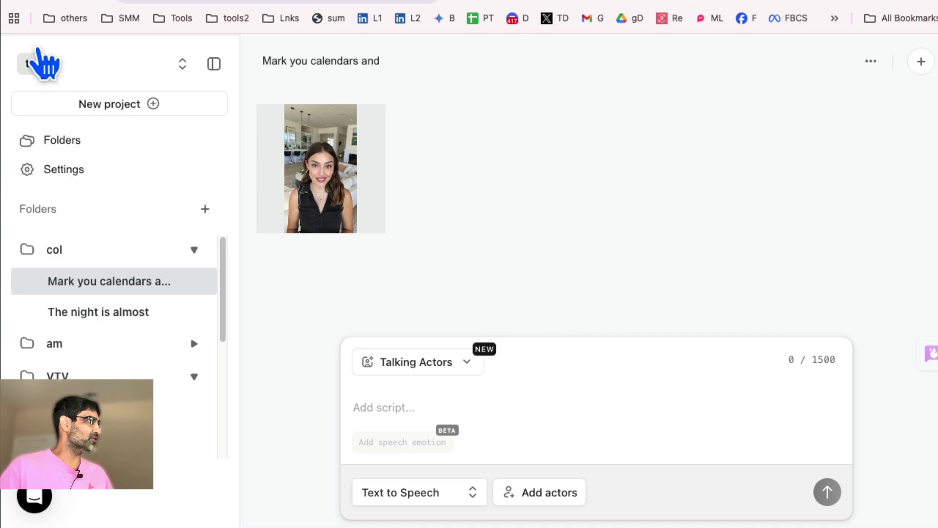
{"action": "left_click", "coordinate": [76, 148]}
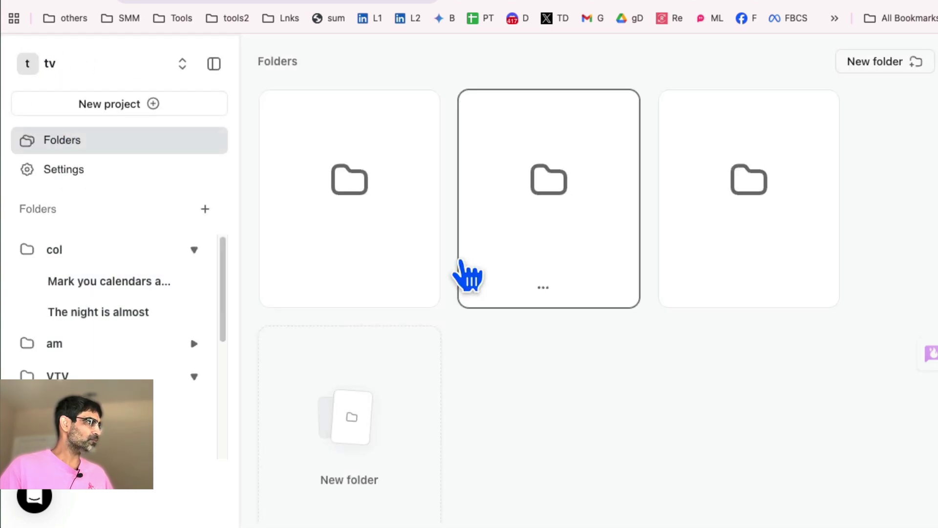
{"action": "scroll", "coordinate": [635, 303], "scroll_direction": "down", "scroll_amount": 1}
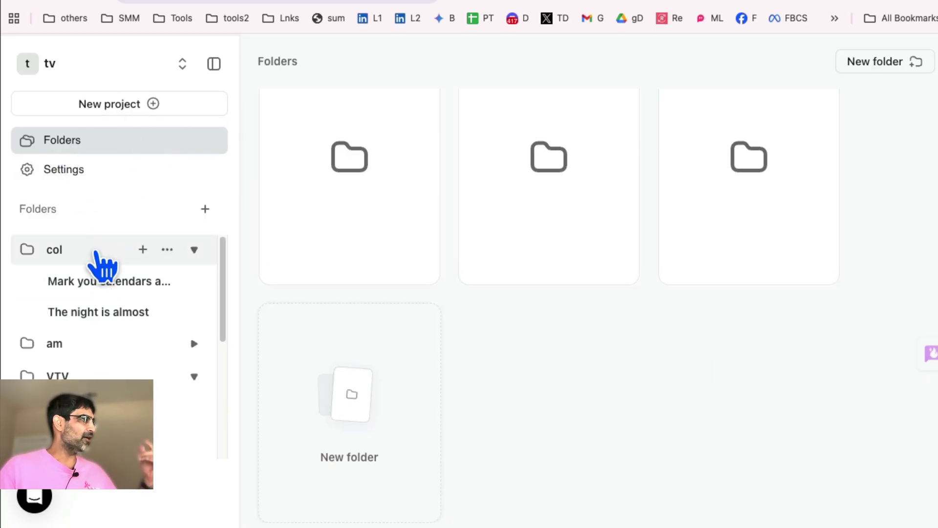
{"action": "scroll", "coordinate": [125, 370], "scroll_direction": "down", "scroll_amount": 3}
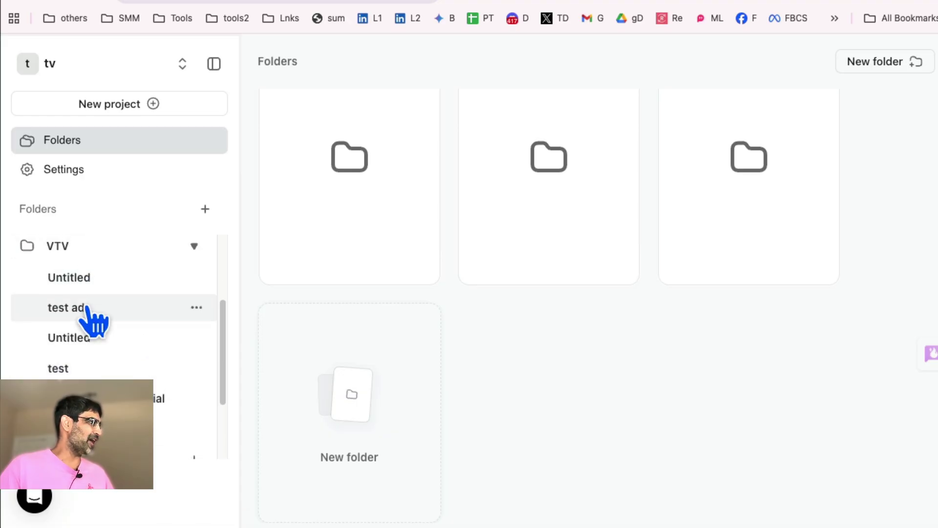
{"action": "scroll", "coordinate": [92, 321], "scroll_direction": "up", "scroll_amount": 3}
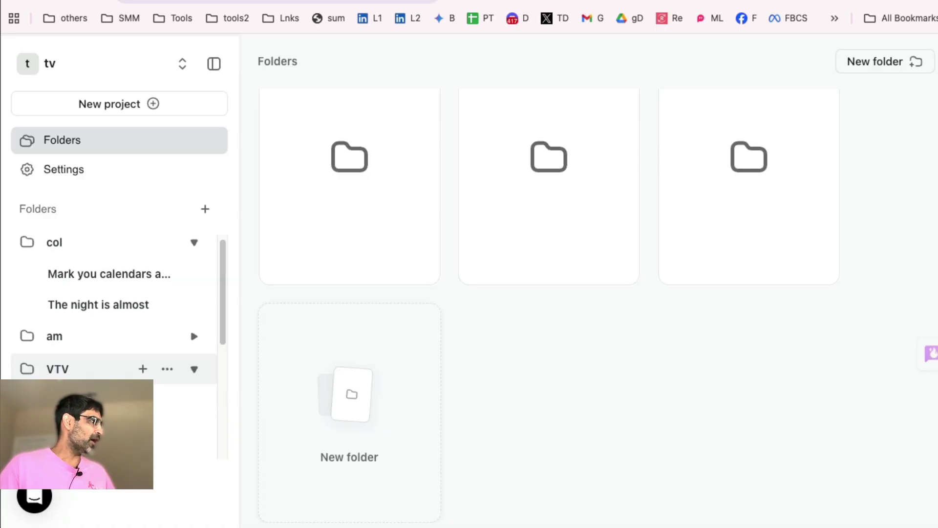
{"action": "scroll", "coordinate": [60, 293], "scroll_direction": "up", "scroll_amount": 1}
{"action": "left_click", "coordinate": [58, 254]}
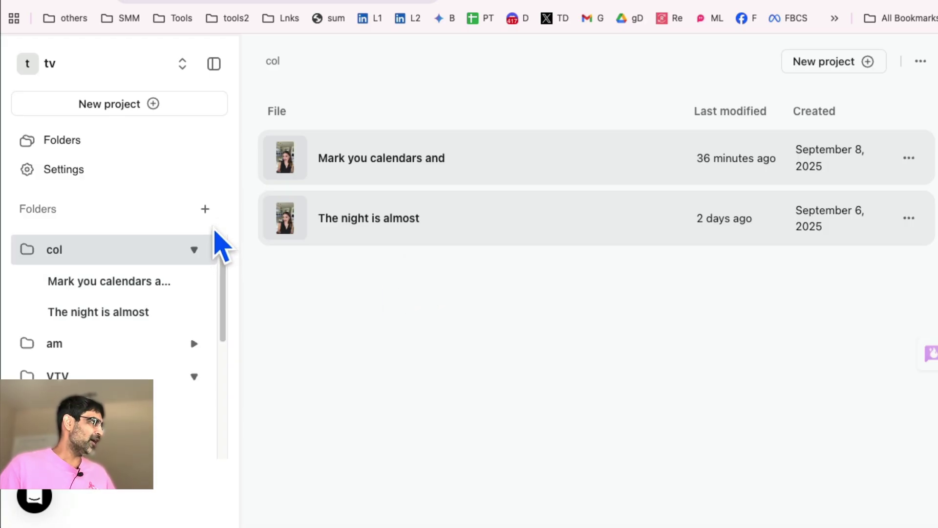
Create a New Folder, then delete it permanently.
{"action": "left_click", "coordinate": [205, 209]}
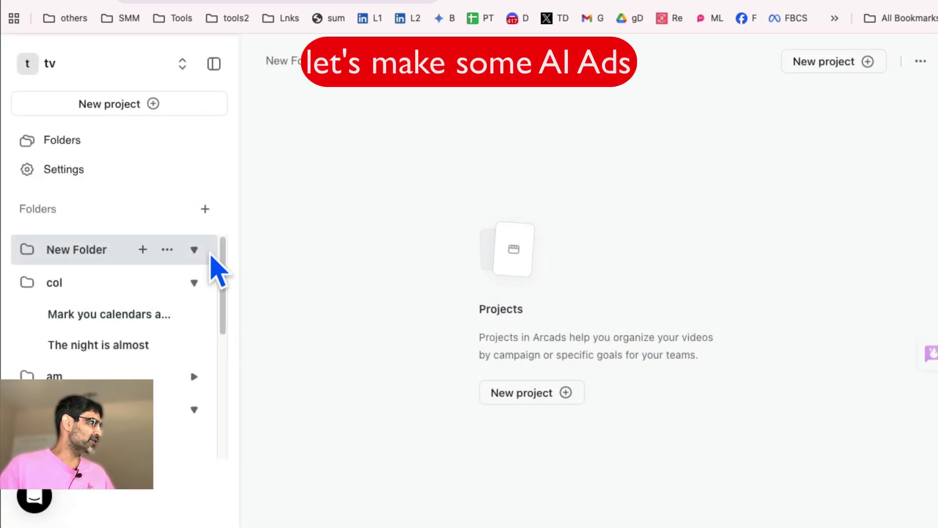
{"action": "left_click", "coordinate": [194, 249]}
{"action": "left_click", "coordinate": [204, 315]}
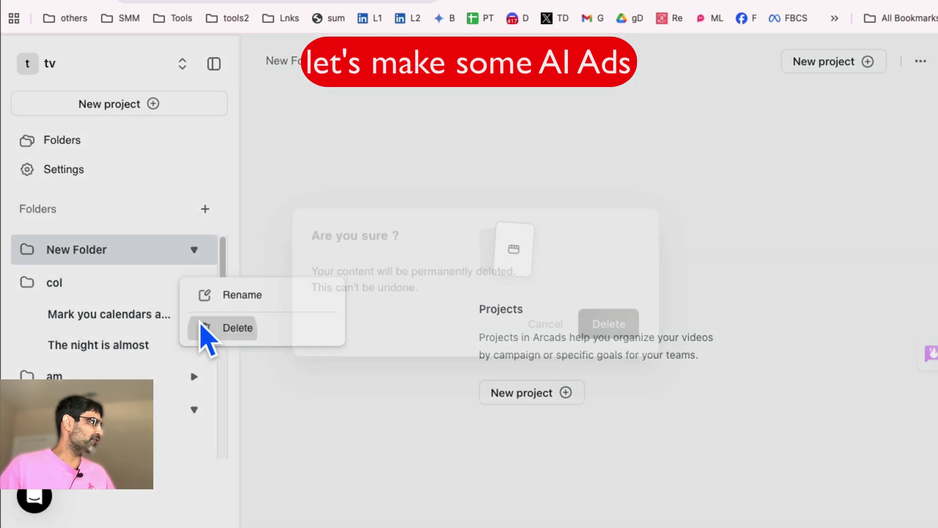
{"action": "left_click", "coordinate": [626, 332]}
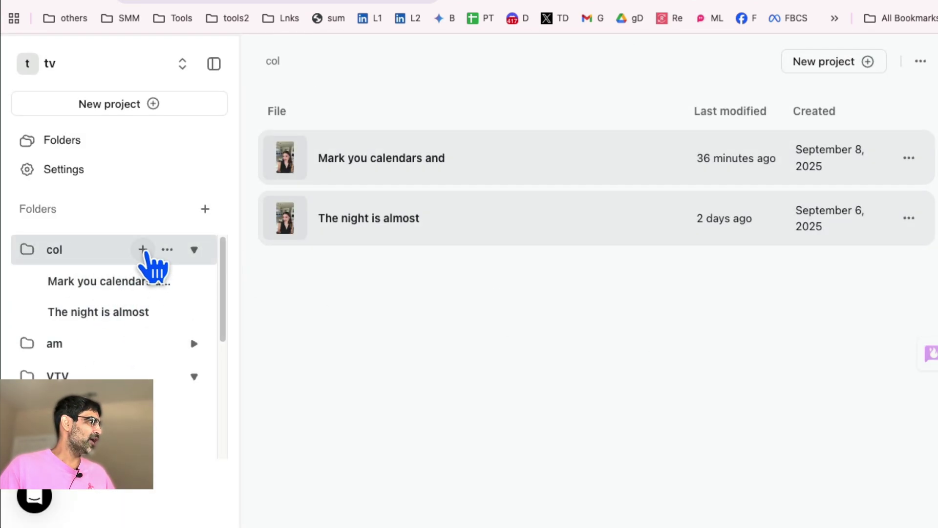
Add a new project in the col folder and rename it 'test'.
{"action": "left_click", "coordinate": [143, 250]}
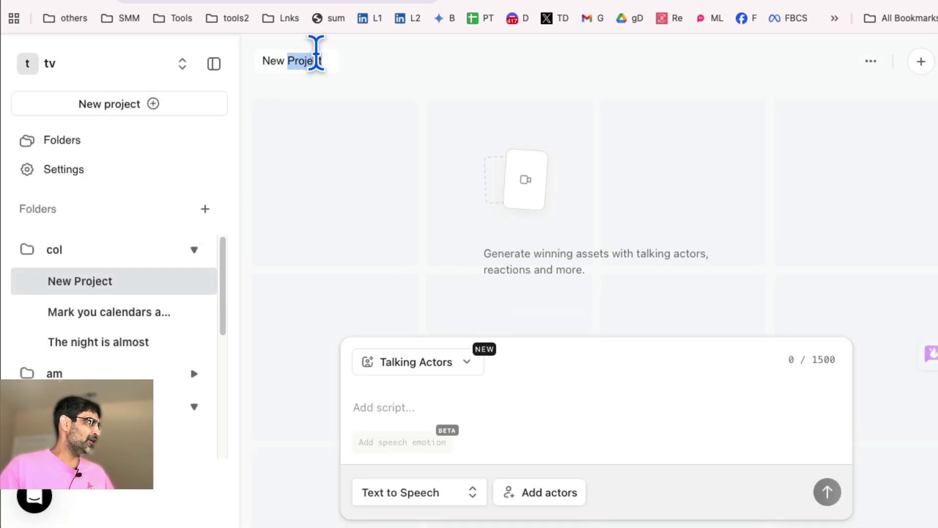
{"action": "key", "text": "ctrl+a"}
{"action": "type", "text": "test"}
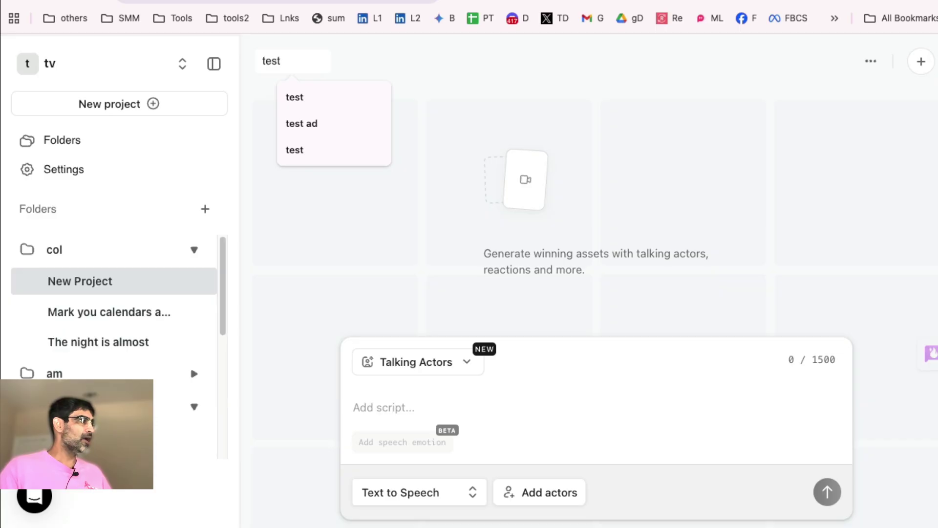
{"action": "left_click", "coordinate": [381, 227]}
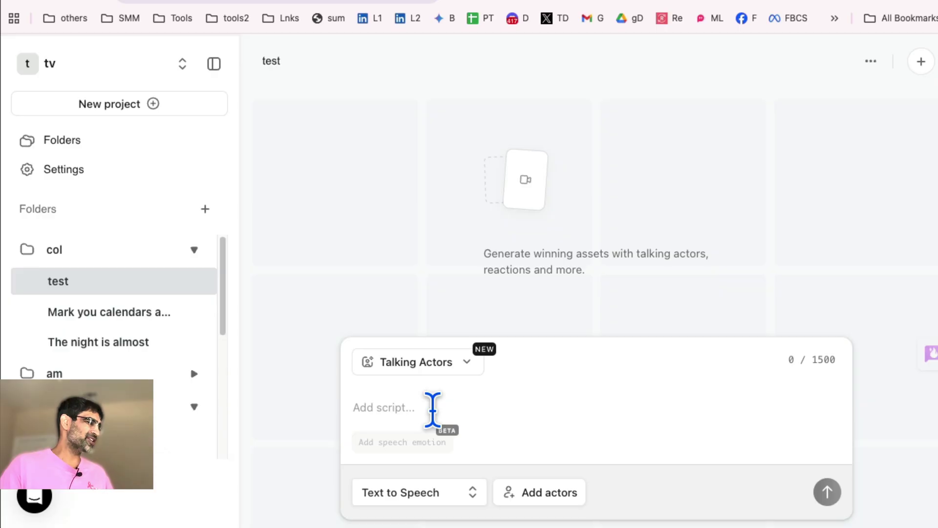
Paste the invitation script beginning 'The night is almost here.' into the script field.
{"action": "left_click", "coordinate": [432, 408]}
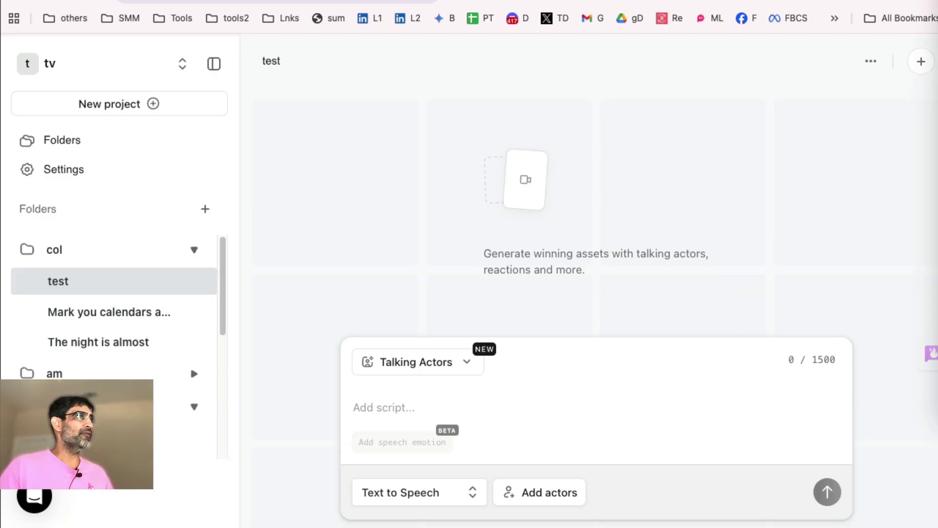
{"action": "type", "text": "The night is almost here. Mark you calendars and come play at colette.  Dress to impress. Leave the rest at the door."}
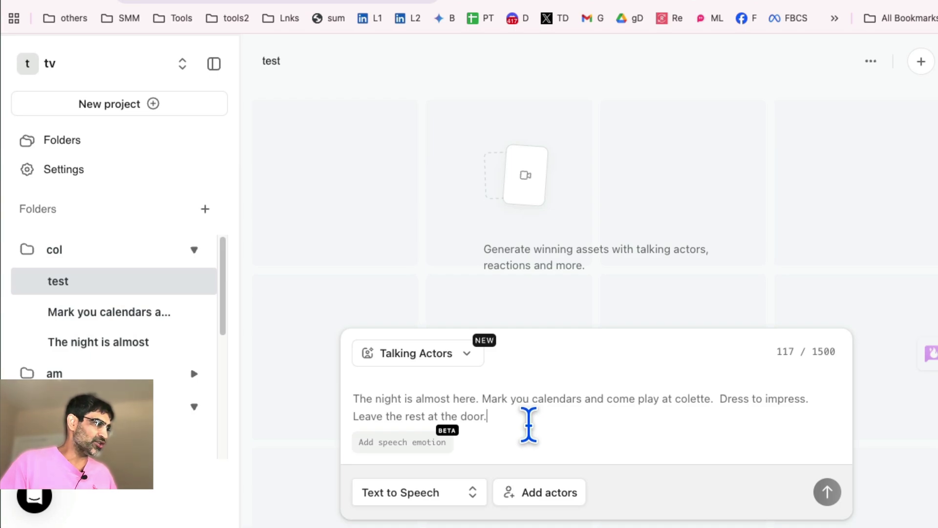
{"action": "left_click_drag", "start_coordinate": [527, 423], "coordinate": [371, 392]}
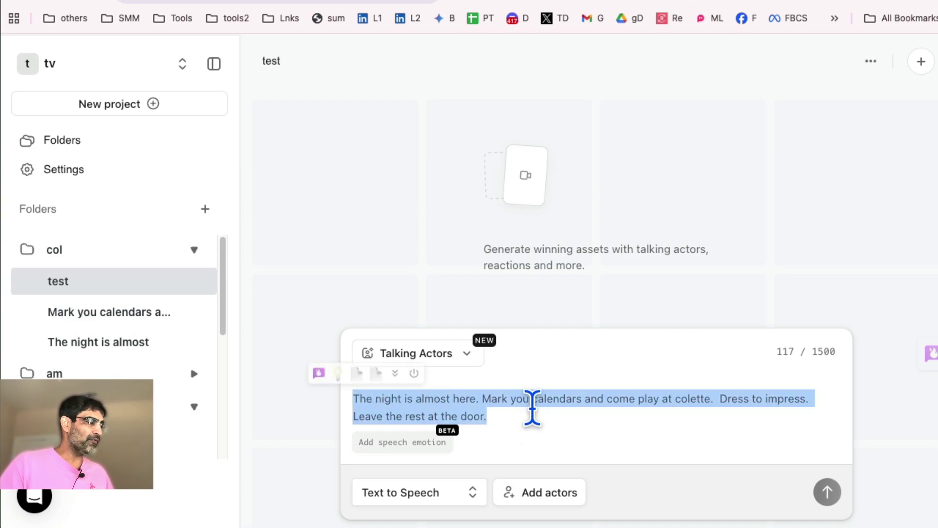
{"action": "left_click", "coordinate": [535, 411]}
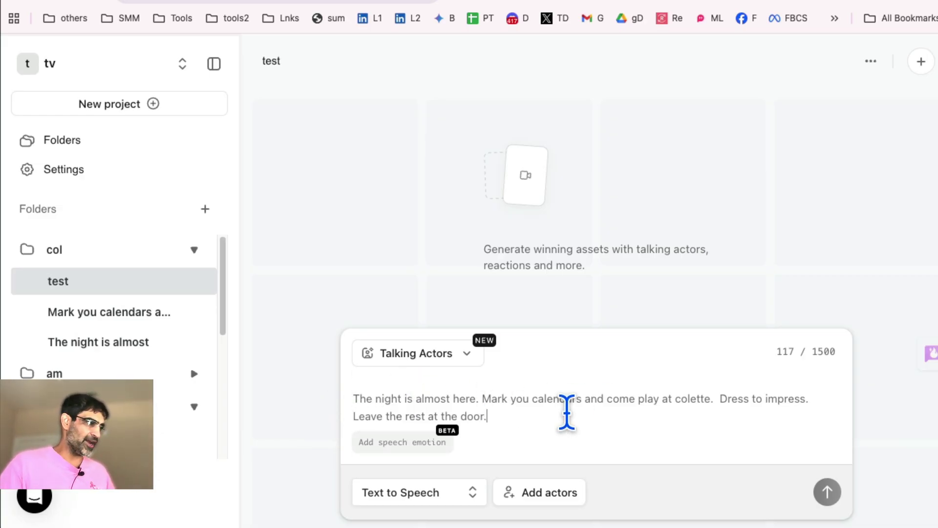
{"action": "left_click", "coordinate": [547, 374]}
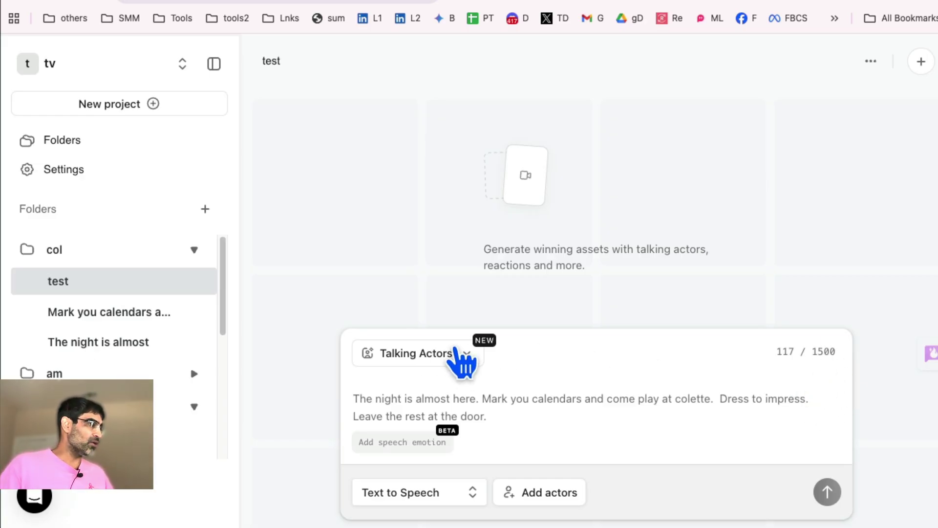
Review the video mode list and keep Talking Actors as the selected type.
{"action": "left_click", "coordinate": [462, 359]}
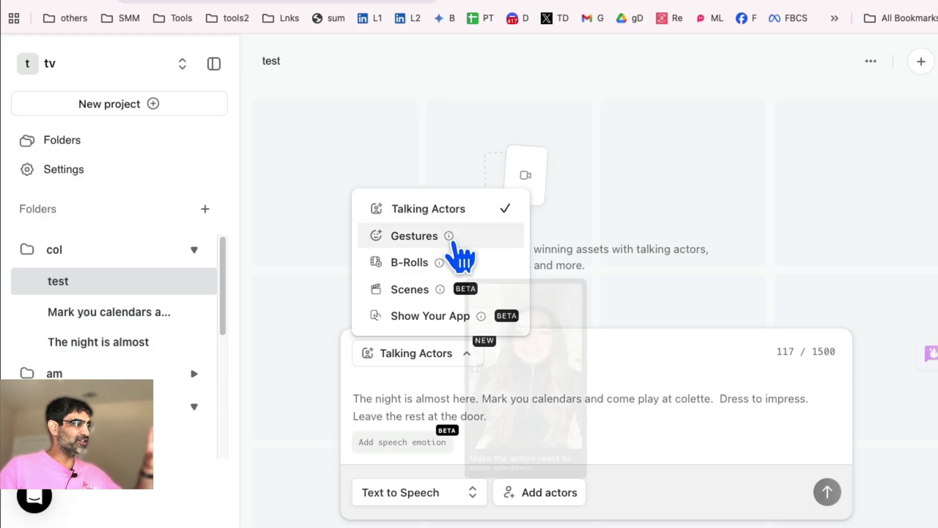
{"action": "mouse_move", "coordinate": [450, 238]}
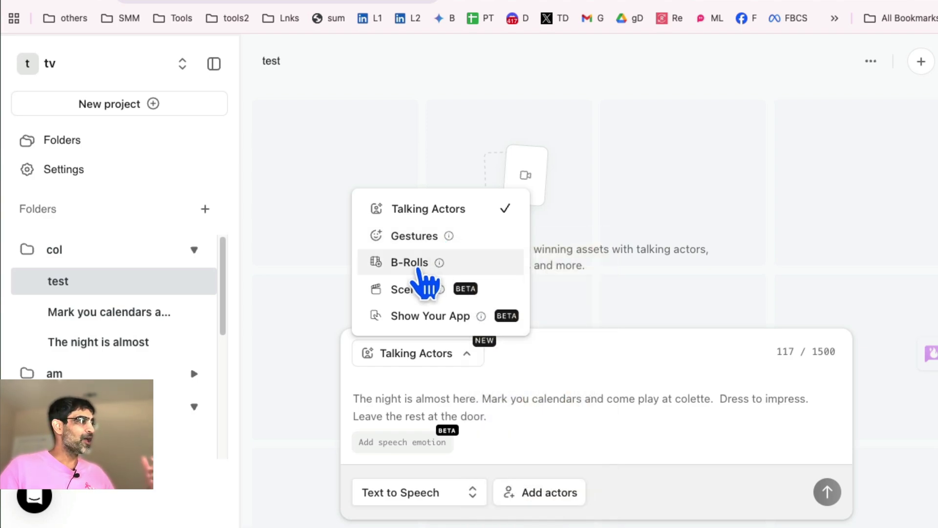
{"action": "mouse_move", "coordinate": [440, 267]}
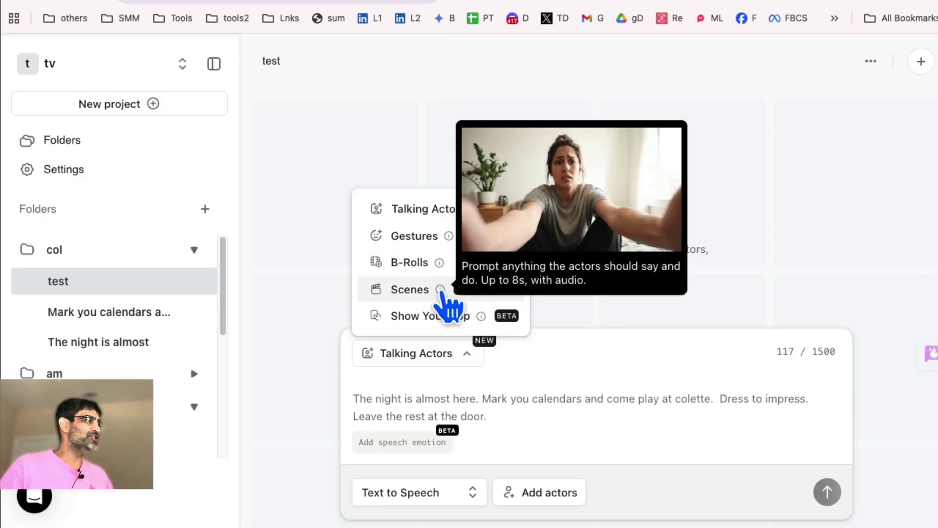
{"action": "mouse_move", "coordinate": [480, 321]}
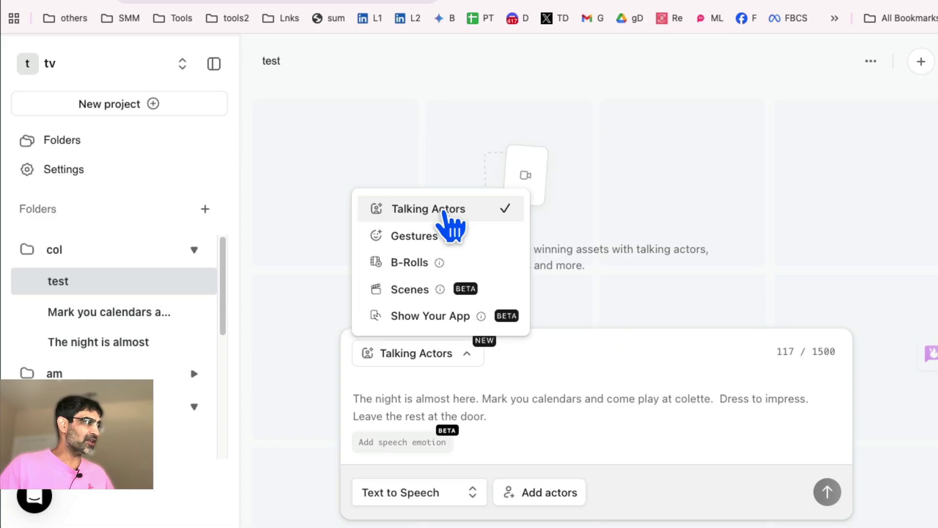
{"action": "left_click", "coordinate": [849, 278]}
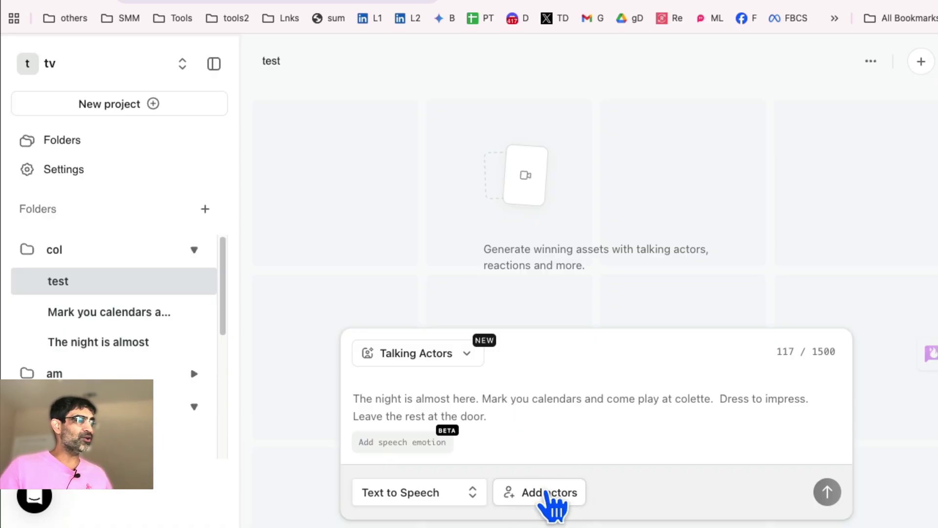
Open actor selection, filter to Female actors, and try then remove the Cooking filter.
{"action": "left_click", "coordinate": [554, 496]}
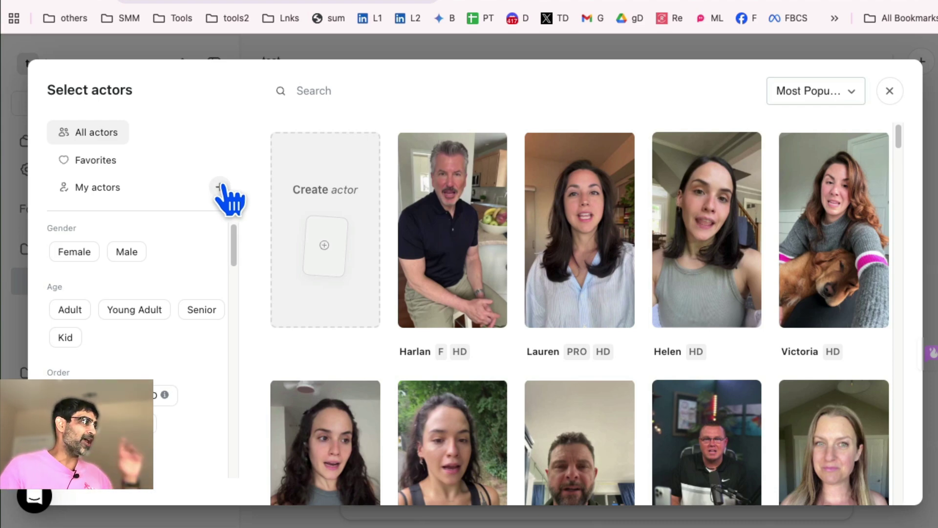
{"action": "scroll", "coordinate": [211, 293], "scroll_direction": "down", "scroll_amount": 4}
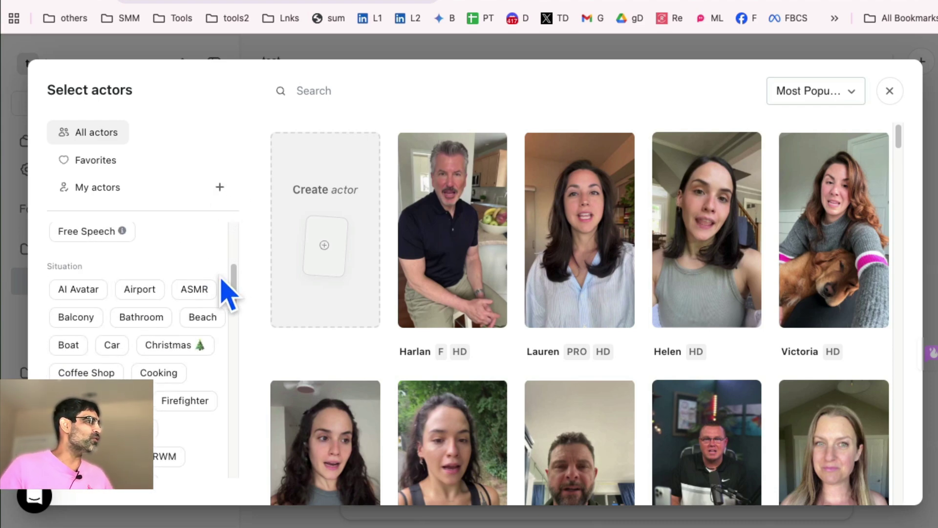
{"action": "scroll", "coordinate": [240, 295], "scroll_direction": "up", "scroll_amount": 4}
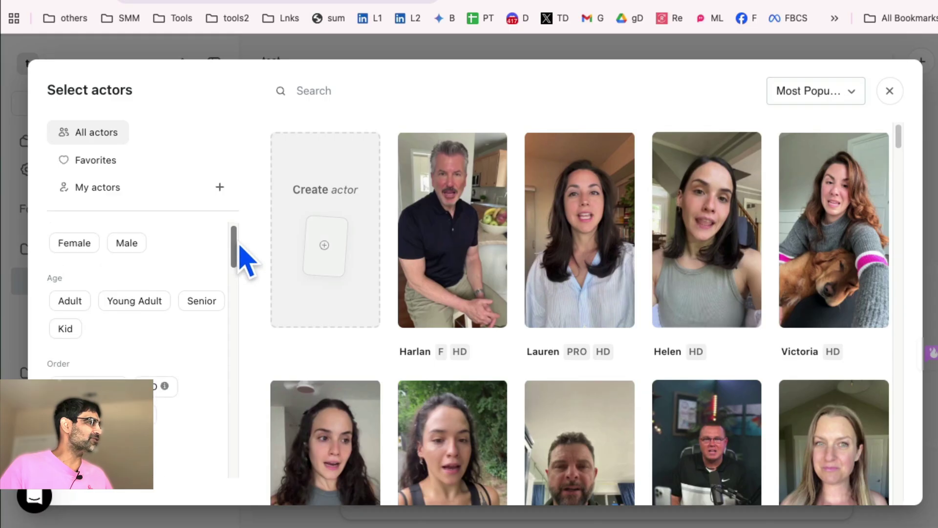
{"action": "left_click", "coordinate": [87, 252]}
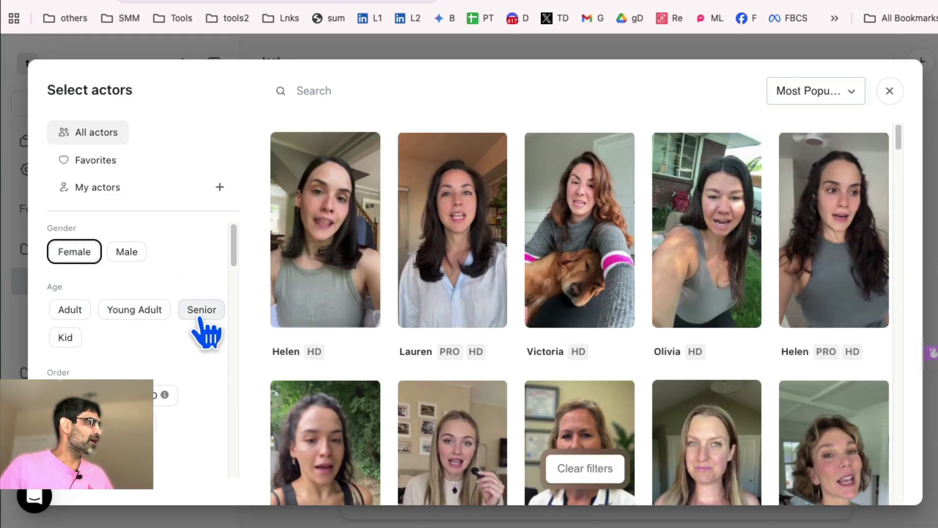
{"action": "scroll", "coordinate": [163, 329], "scroll_direction": "down", "scroll_amount": 1}
{"action": "scroll", "coordinate": [166, 342], "scroll_direction": "down", "scroll_amount": 5}
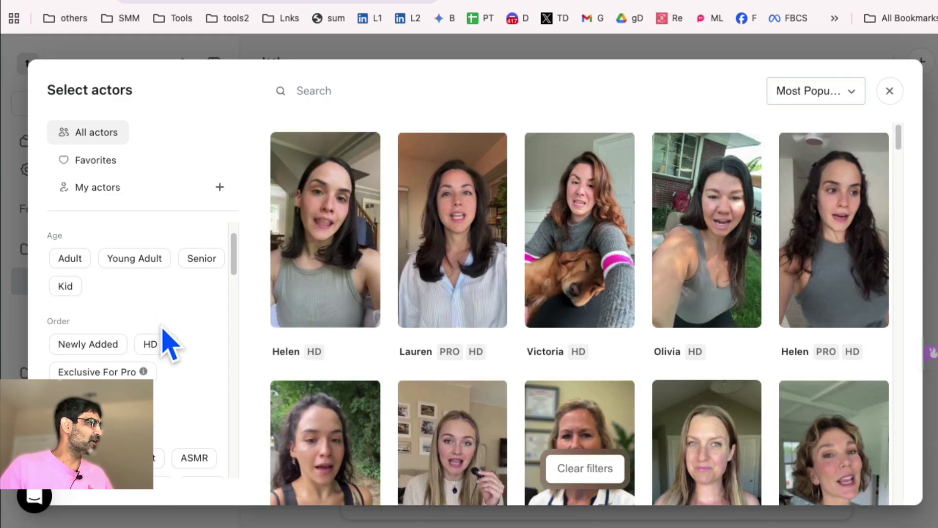
{"action": "scroll", "coordinate": [185, 373], "scroll_direction": "down", "scroll_amount": 3}
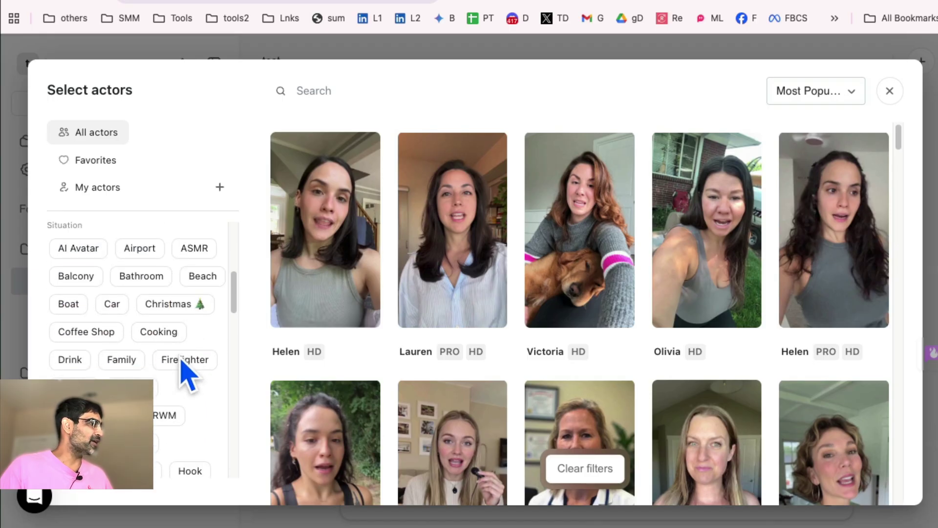
{"action": "left_click", "coordinate": [161, 336]}
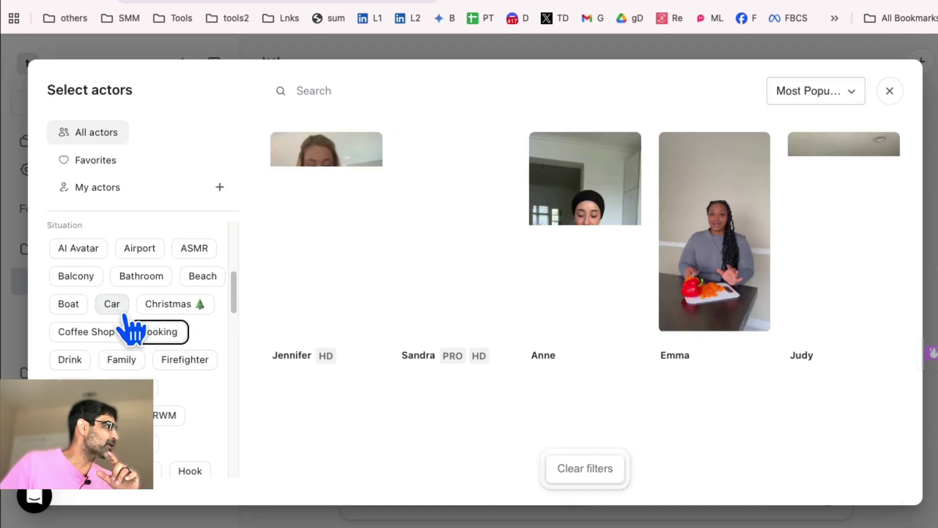
{"action": "scroll", "coordinate": [127, 328], "scroll_direction": "up", "scroll_amount": 1}
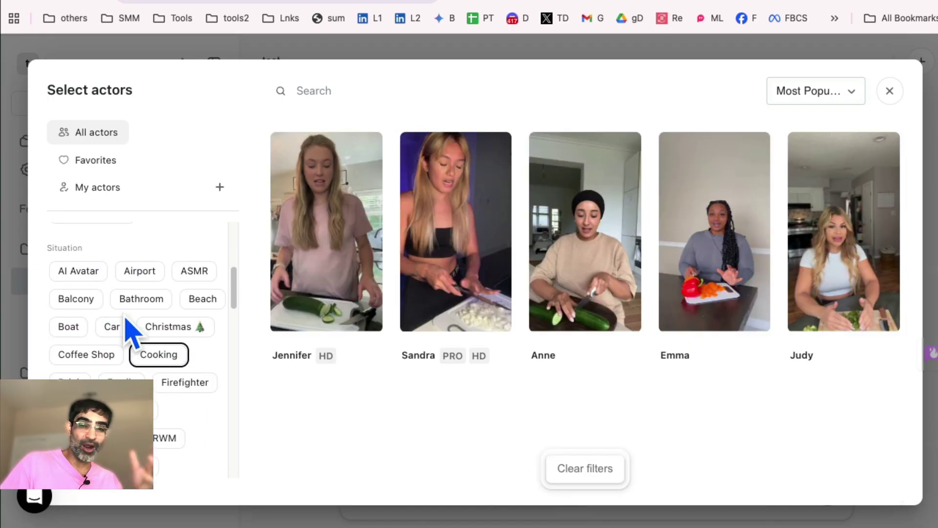
{"action": "left_click", "coordinate": [165, 360]}
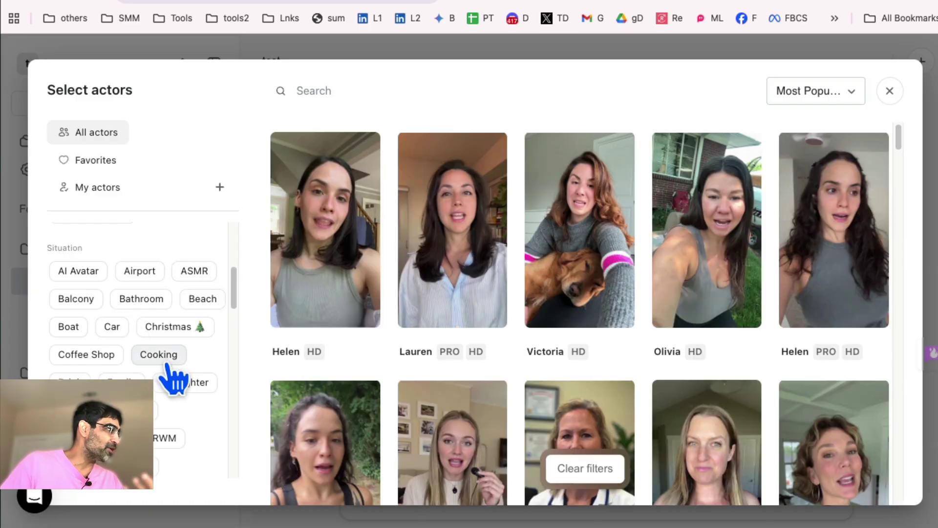
Apply Gaming, News Anchor and Pool scene filters, excluding male actors.
{"action": "scroll", "coordinate": [175, 377], "scroll_direction": "down", "scroll_amount": 2}
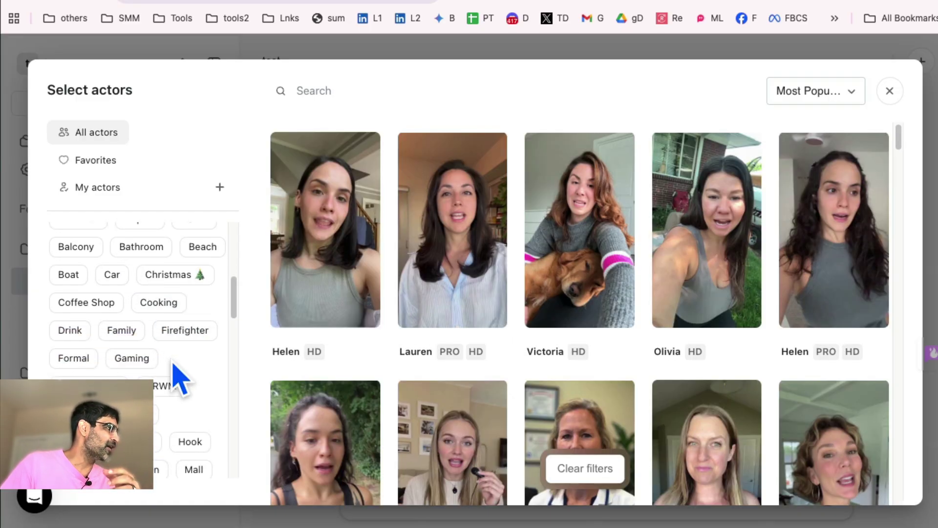
{"action": "left_click", "coordinate": [142, 356]}
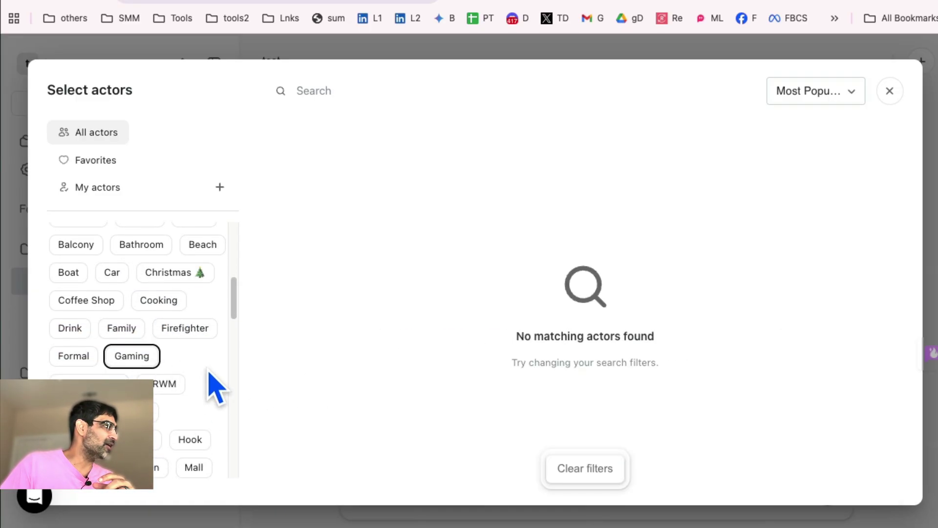
{"action": "scroll", "coordinate": [196, 376], "scroll_direction": "up", "scroll_amount": 5}
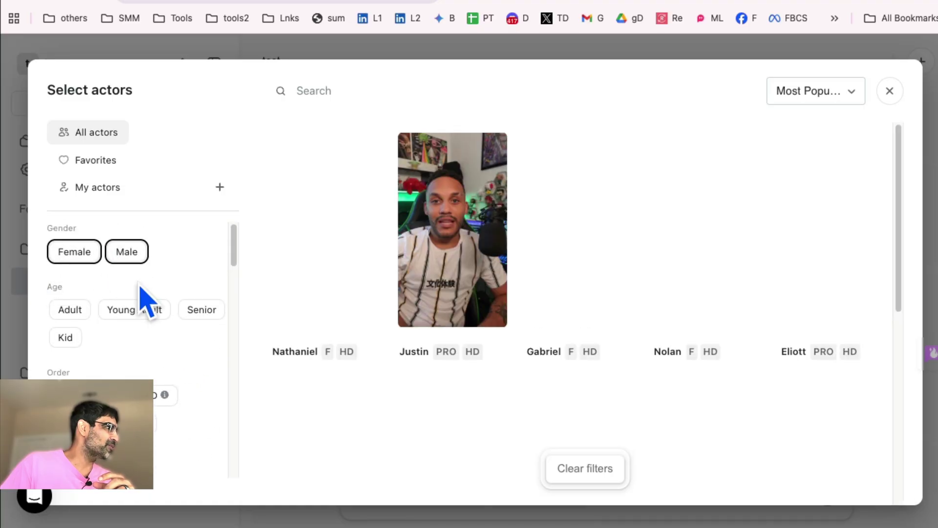
{"action": "scroll", "coordinate": [635, 362], "scroll_direction": "down", "scroll_amount": 10}
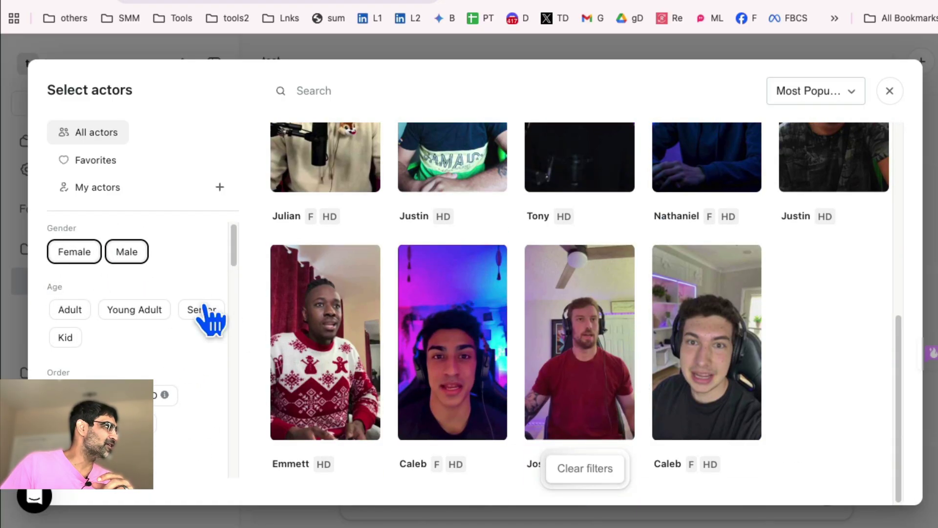
{"action": "left_click", "coordinate": [127, 251]}
{"action": "scroll", "coordinate": [185, 333], "scroll_direction": "down", "scroll_amount": 8}
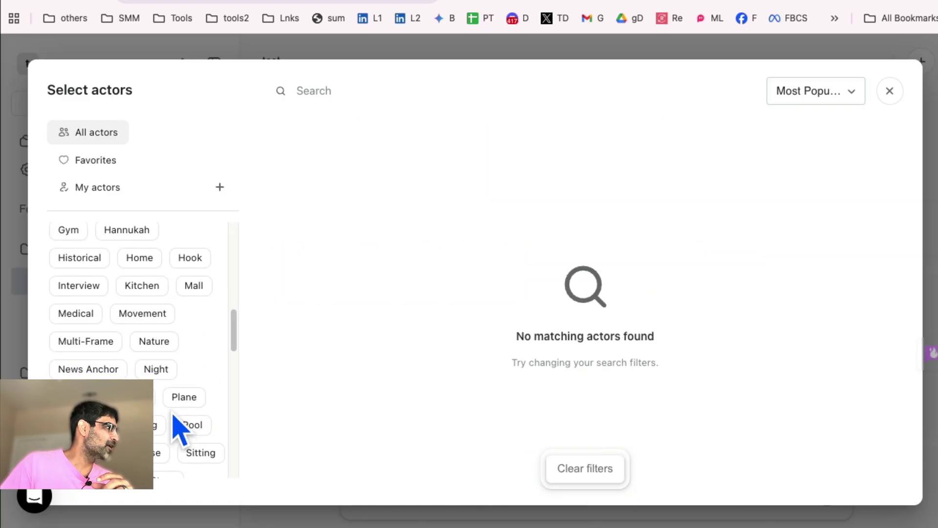
{"action": "left_click", "coordinate": [111, 370]}
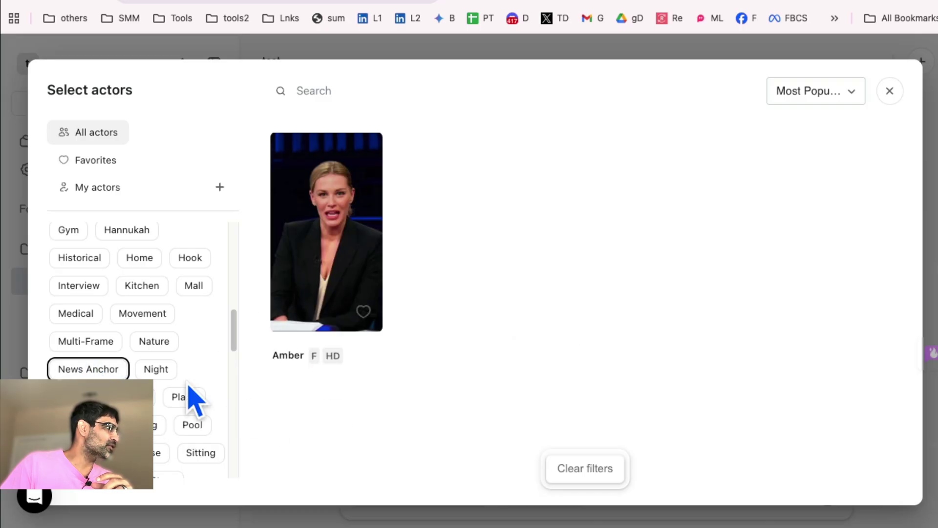
{"action": "left_click", "coordinate": [159, 424]}
{"action": "left_click", "coordinate": [196, 426]}
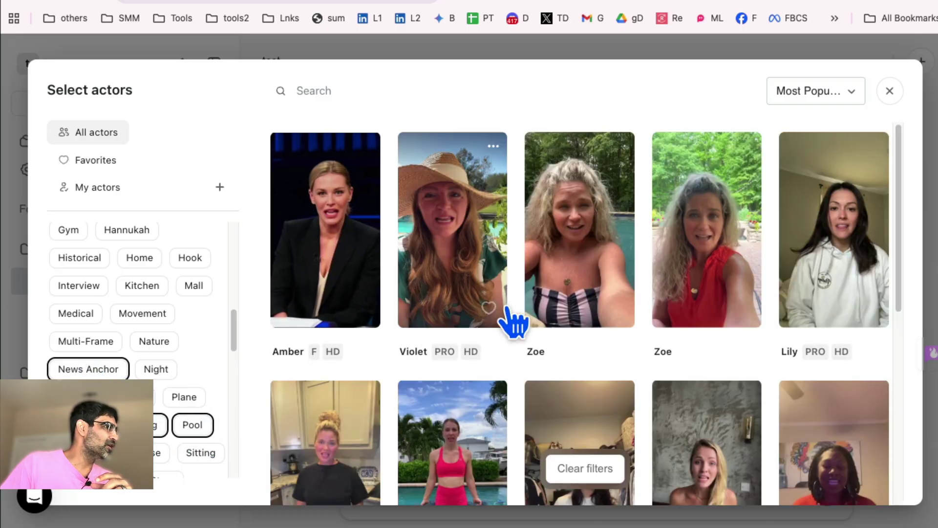
{"action": "scroll", "coordinate": [523, 345], "scroll_direction": "down", "scroll_amount": 10}
{"action": "scroll", "coordinate": [205, 325], "scroll_direction": "down", "scroll_amount": 5}
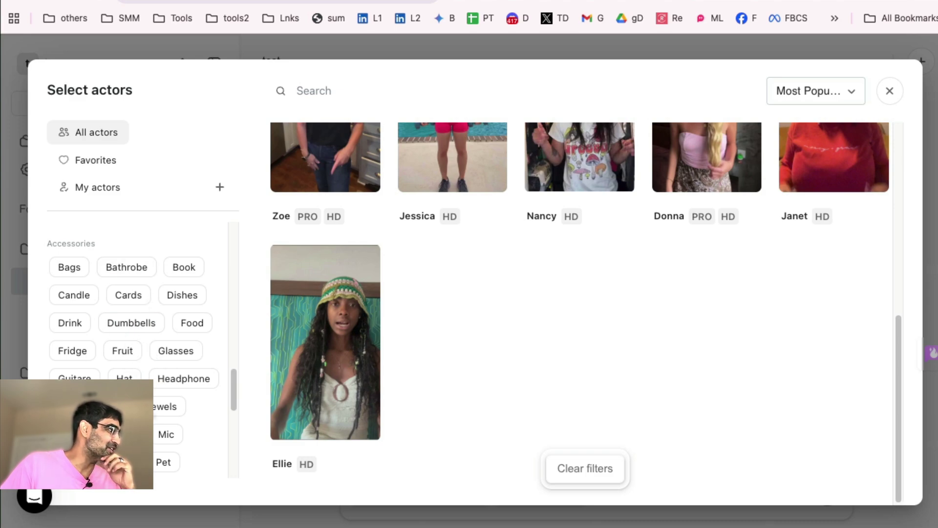
Toggle the Hat filter and cycle the gender filters until all genders show.
{"action": "left_click", "coordinate": [124, 377]}
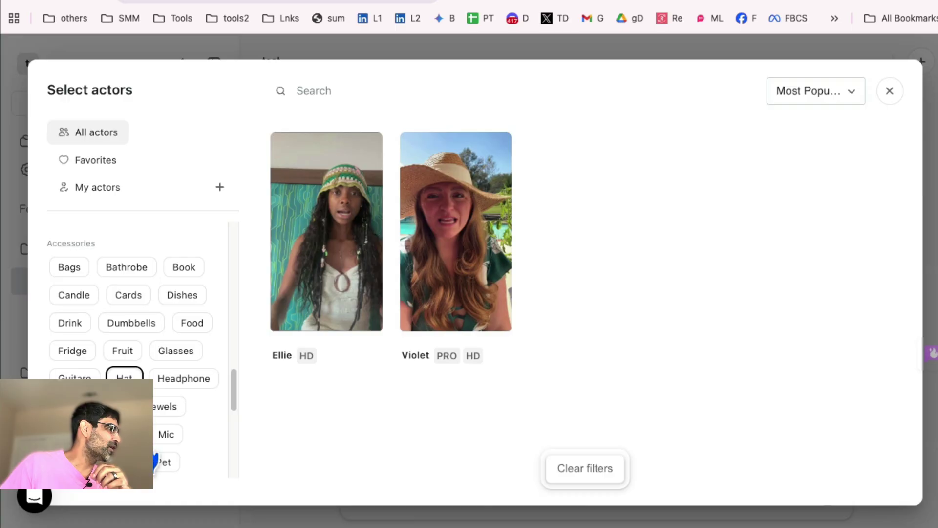
{"action": "scroll", "coordinate": [132, 293], "scroll_direction": "up", "scroll_amount": 5}
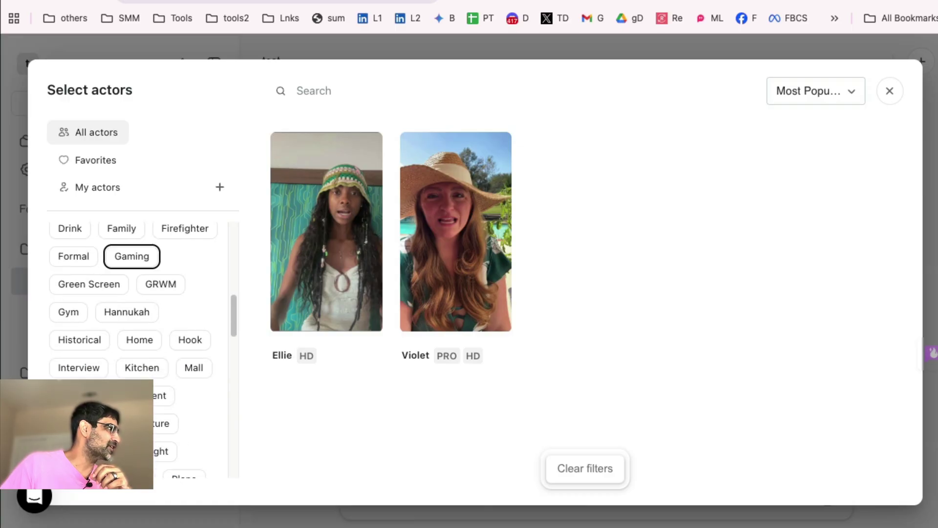
{"action": "scroll", "coordinate": [182, 235], "scroll_direction": "up", "scroll_amount": 5}
{"action": "left_click", "coordinate": [128, 252]}
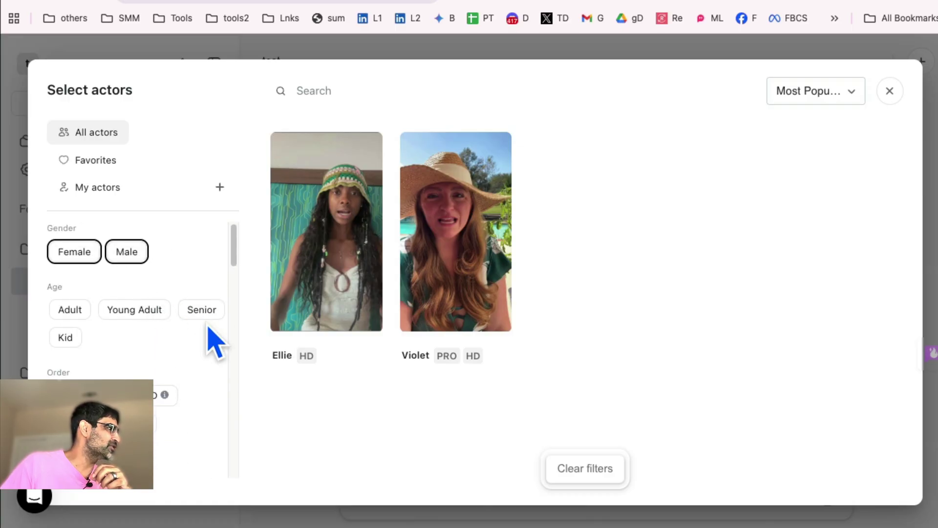
{"action": "scroll", "coordinate": [207, 386], "scroll_direction": "down", "scroll_amount": 5}
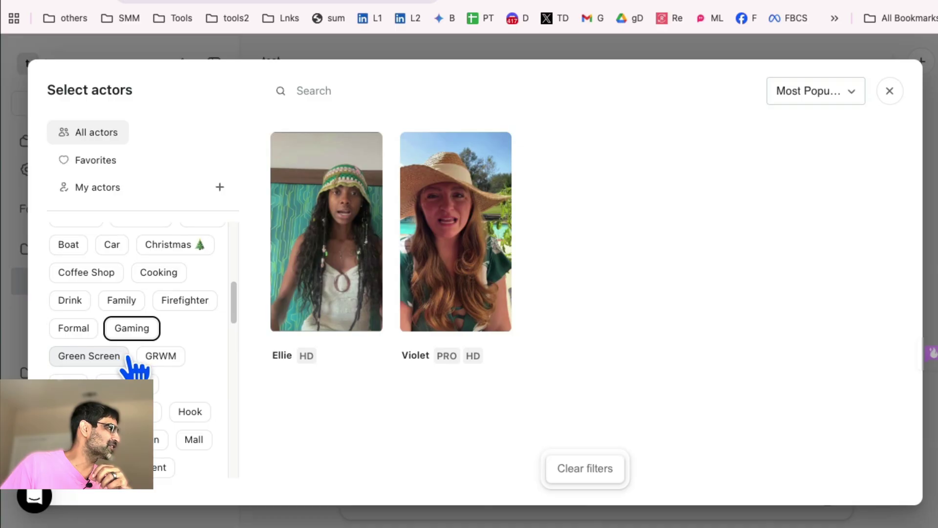
{"action": "scroll", "coordinate": [132, 366], "scroll_direction": "up", "scroll_amount": 5}
{"action": "left_click", "coordinate": [128, 253]}
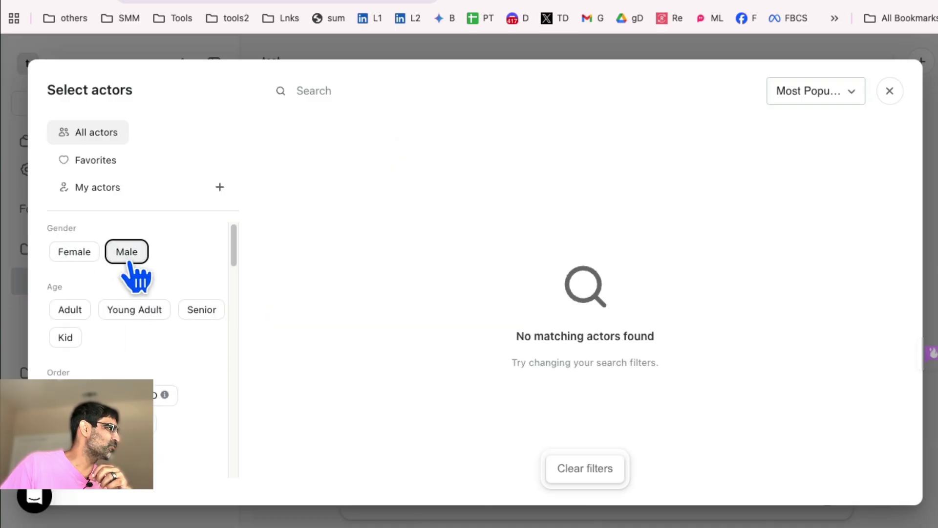
{"action": "left_click", "coordinate": [128, 253]}
Turn off the News Anchor and Pool filters to show every actor.
{"action": "scroll", "coordinate": [186, 352], "scroll_direction": "down", "scroll_amount": 5}
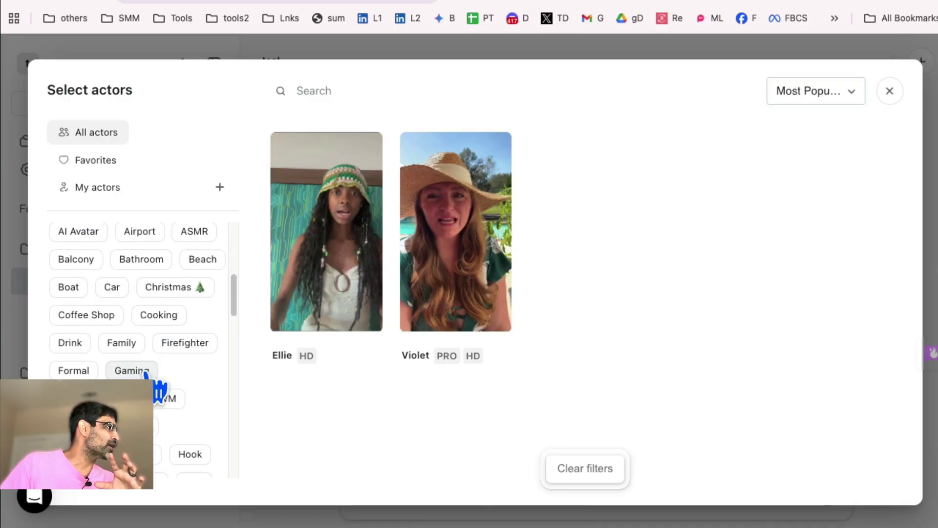
{"action": "scroll", "coordinate": [161, 382], "scroll_direction": "down", "scroll_amount": 1}
{"action": "scroll", "coordinate": [166, 377], "scroll_direction": "down", "scroll_amount": 3}
{"action": "left_click", "coordinate": [88, 366]}
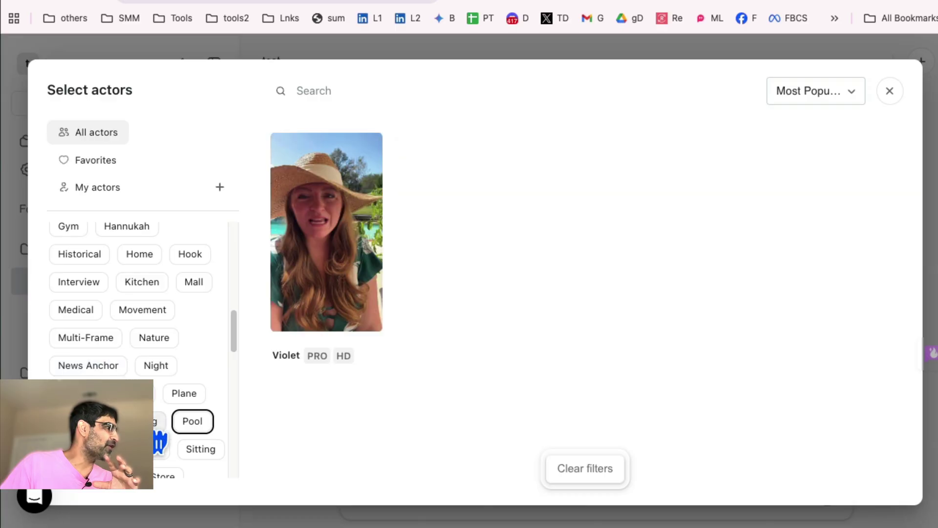
{"action": "left_click", "coordinate": [192, 421]}
{"action": "scroll", "coordinate": [171, 401], "scroll_direction": "down", "scroll_amount": 10}
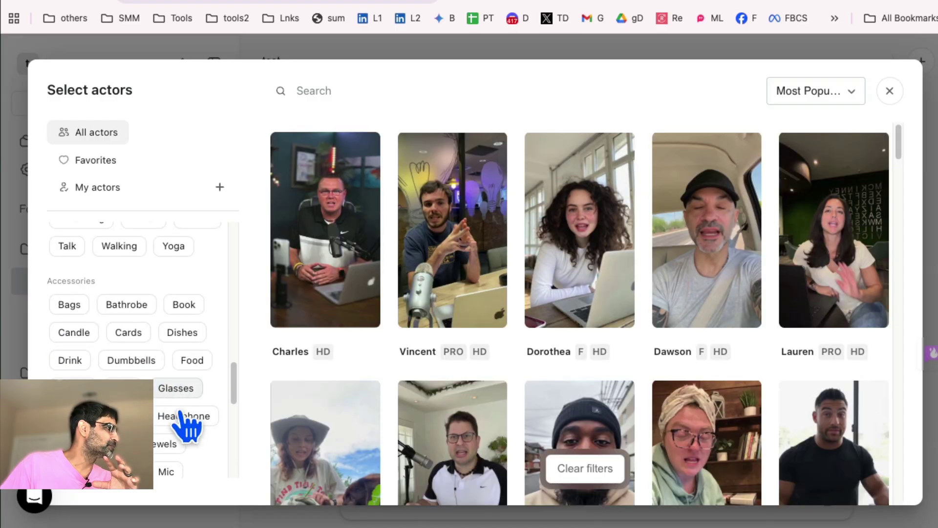
{"action": "scroll", "coordinate": [181, 379], "scroll_direction": "down", "scroll_amount": 6}
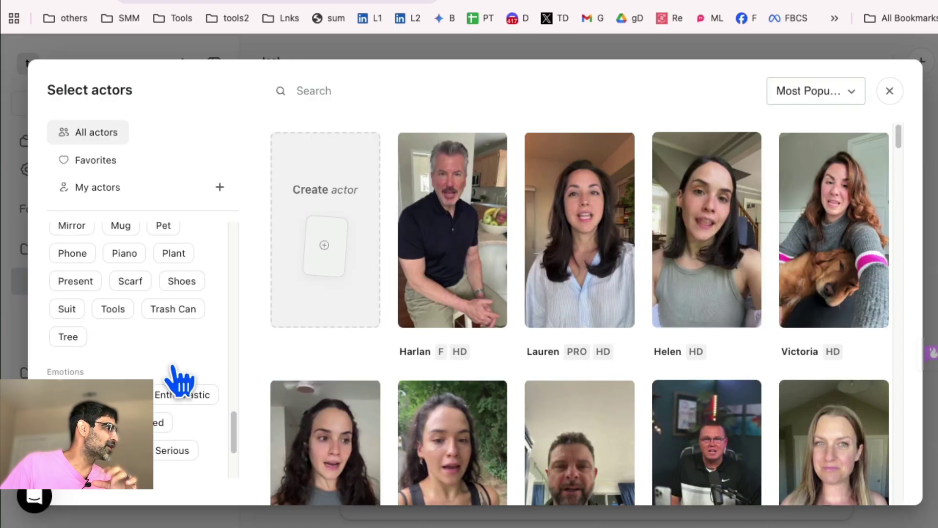
Apply the Enthusiastic emotion filter from the actor filter sidebar.
{"action": "scroll", "coordinate": [181, 383], "scroll_direction": "down", "scroll_amount": 3}
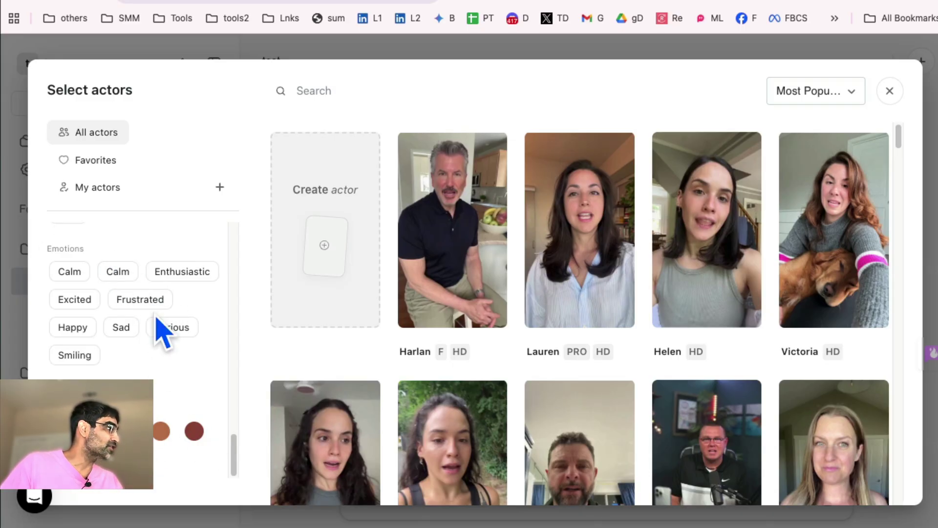
{"action": "left_click", "coordinate": [191, 272]}
{"action": "scroll", "coordinate": [524, 367], "scroll_direction": "down", "scroll_amount": 6}
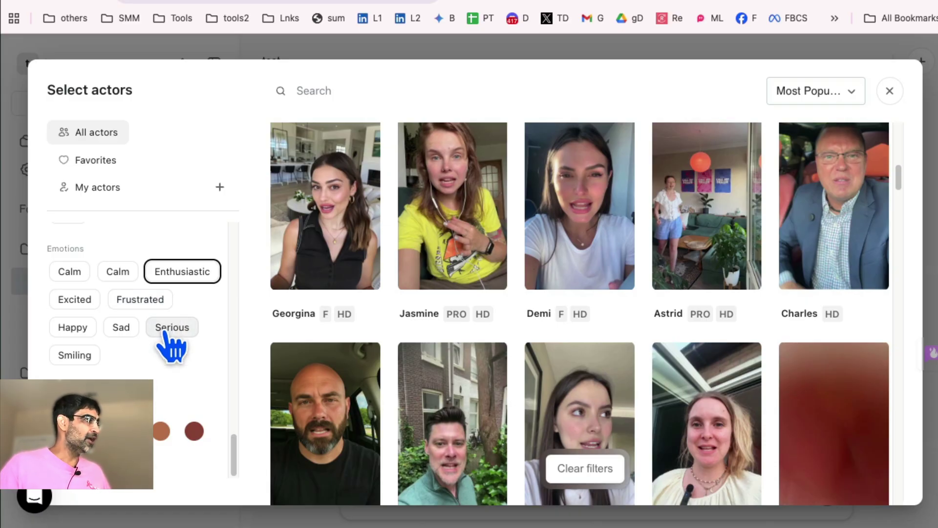
{"action": "scroll", "coordinate": [142, 286], "scroll_direction": "up", "scroll_amount": 10}
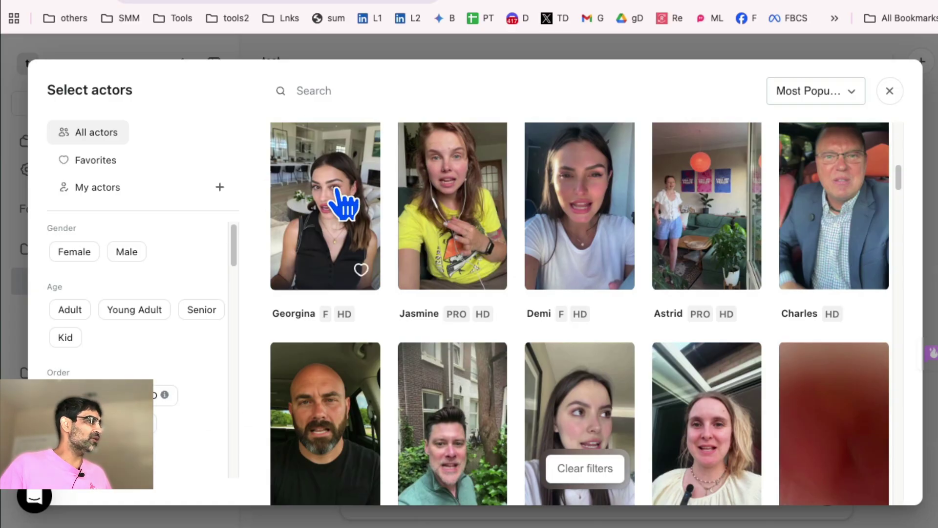
Pick Georgina's card alone, after briefly picking and unpicking Jasmine, and add her.
{"action": "left_click", "coordinate": [345, 203]}
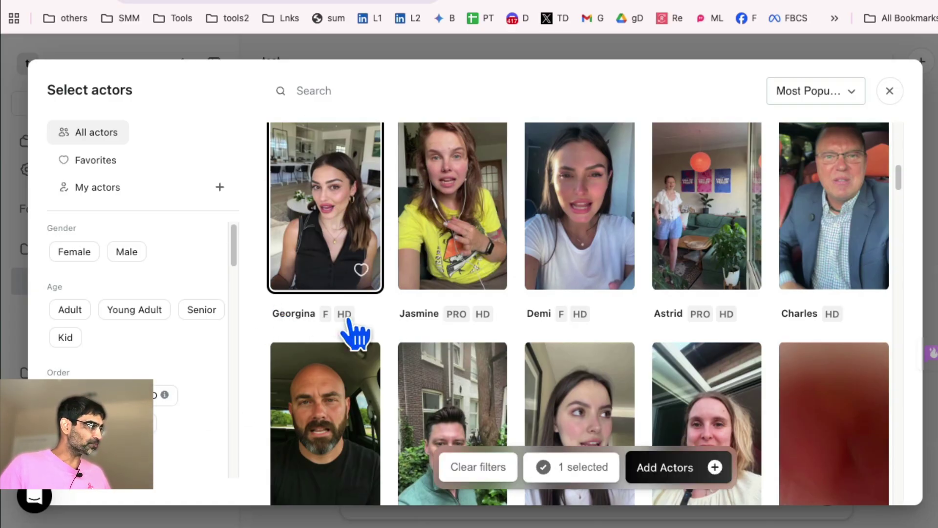
{"action": "left_click", "coordinate": [449, 226]}
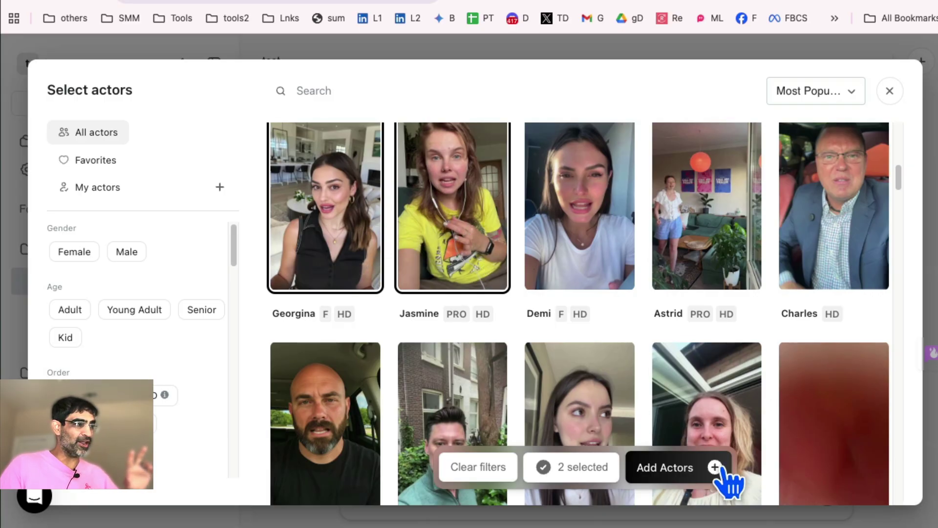
{"action": "left_click", "coordinate": [480, 249]}
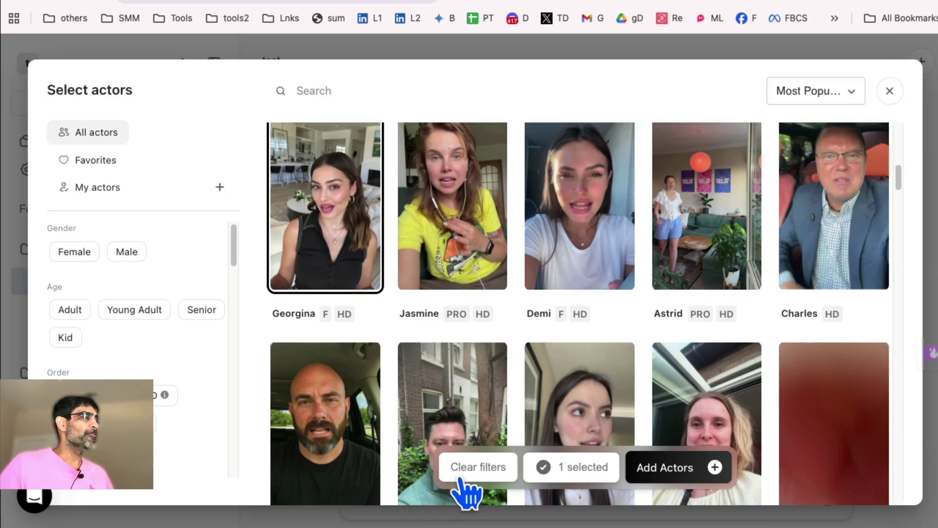
{"action": "left_click", "coordinate": [689, 483]}
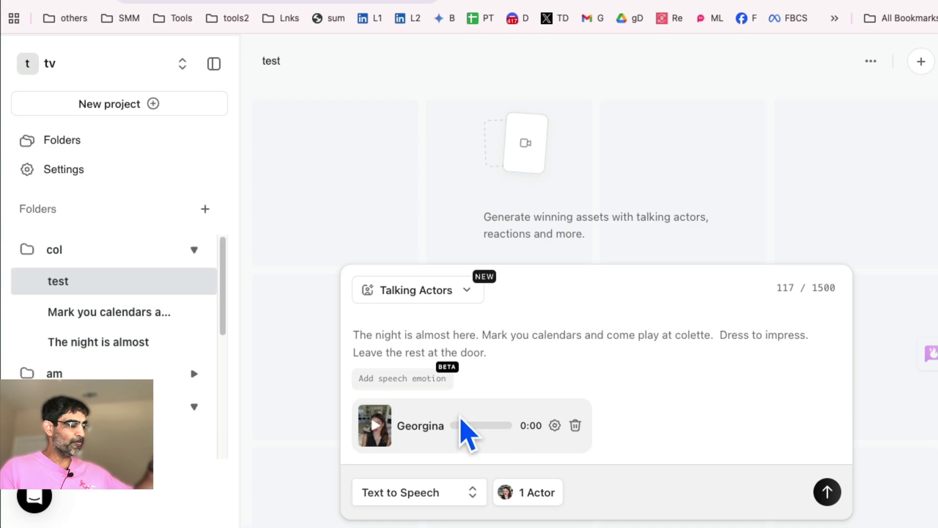
Open the Audio Settings panel from Georgina's voice player.
{"action": "left_click", "coordinate": [555, 424]}
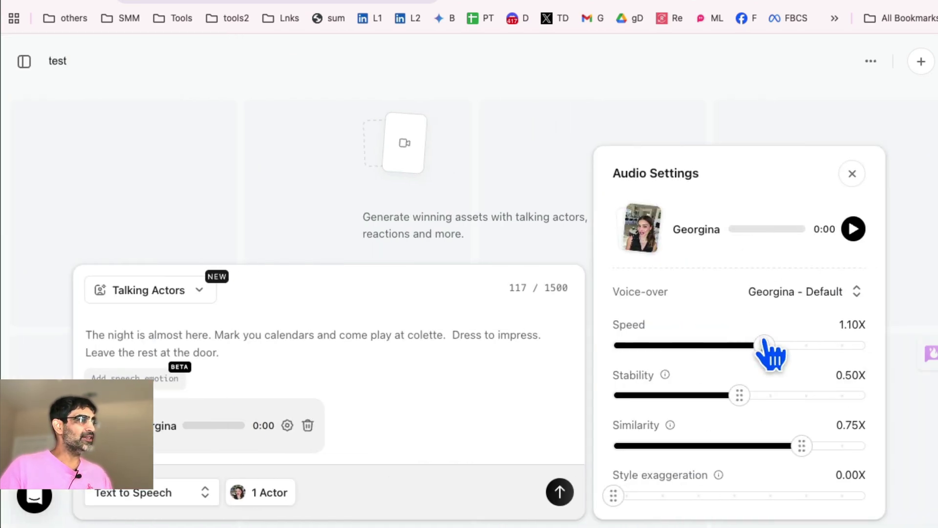
Preview the Violet Sad voice, then dismiss the voice list without changing voices.
{"action": "left_click", "coordinate": [853, 293]}
{"action": "scroll", "coordinate": [478, 306], "scroll_direction": "down", "scroll_amount": 5}
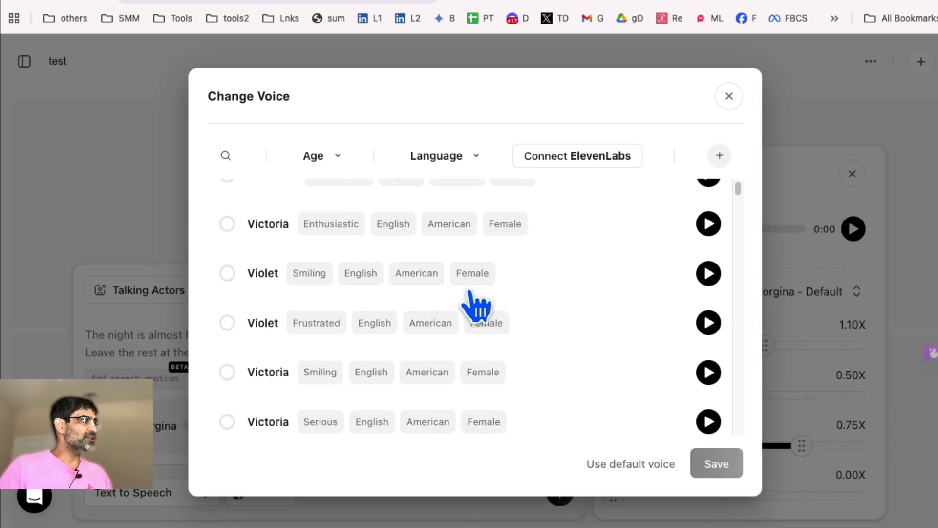
{"action": "scroll", "coordinate": [477, 306], "scroll_direction": "up", "scroll_amount": 5}
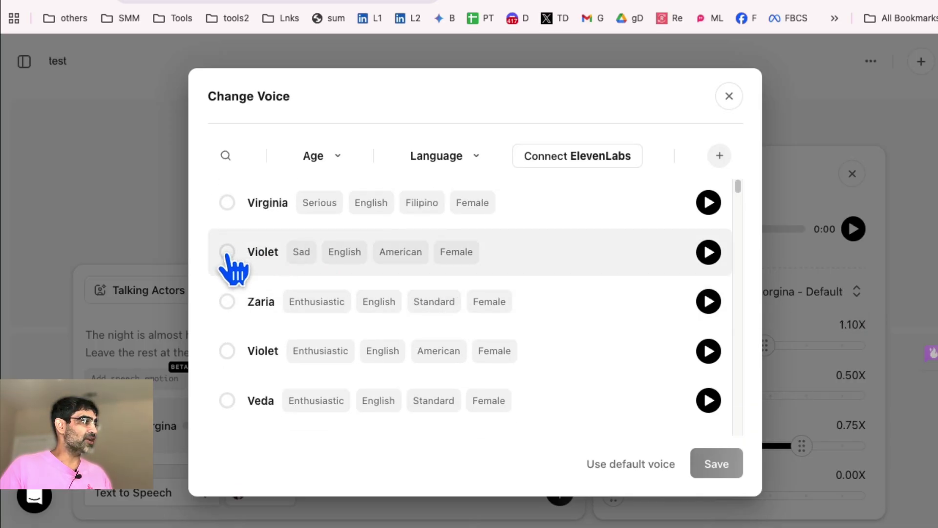
{"action": "left_click", "coordinate": [228, 253]}
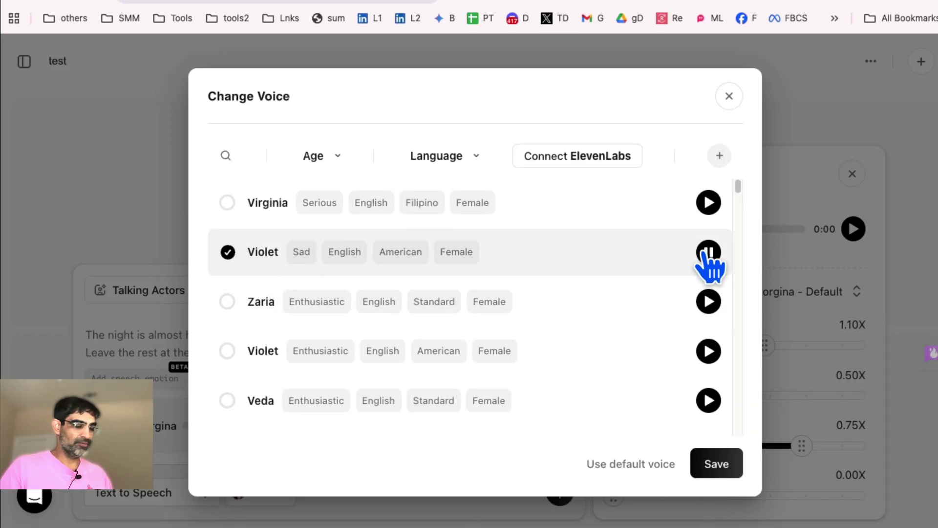
{"action": "left_click", "coordinate": [708, 252]}
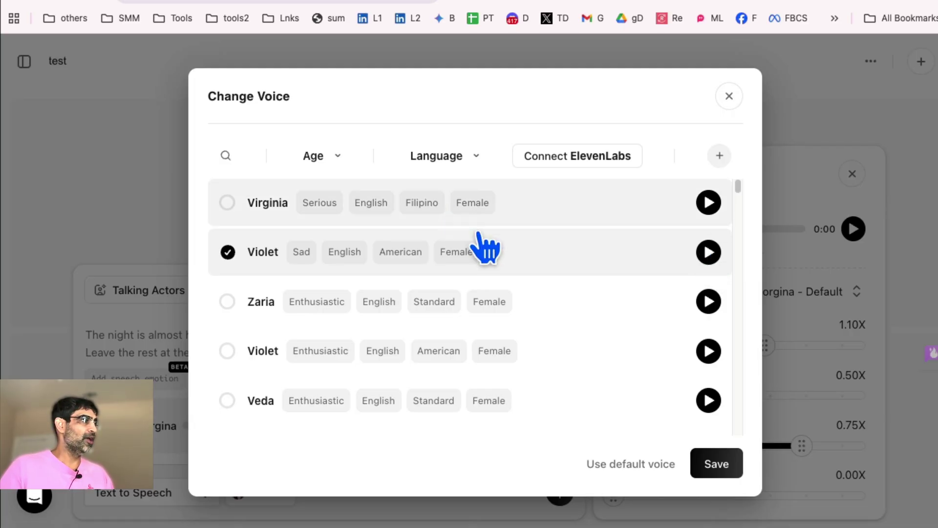
{"action": "scroll", "coordinate": [544, 377], "scroll_direction": "down", "scroll_amount": 5}
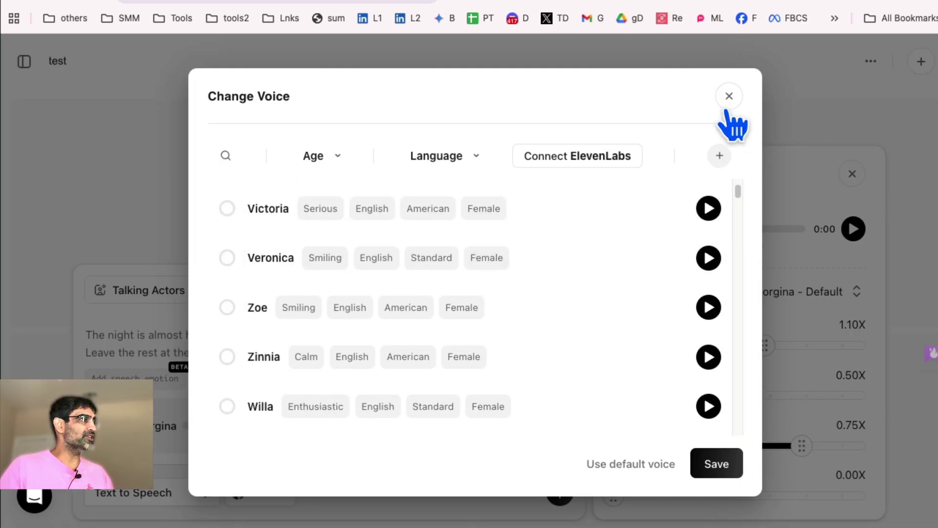
{"action": "left_click", "coordinate": [729, 97]}
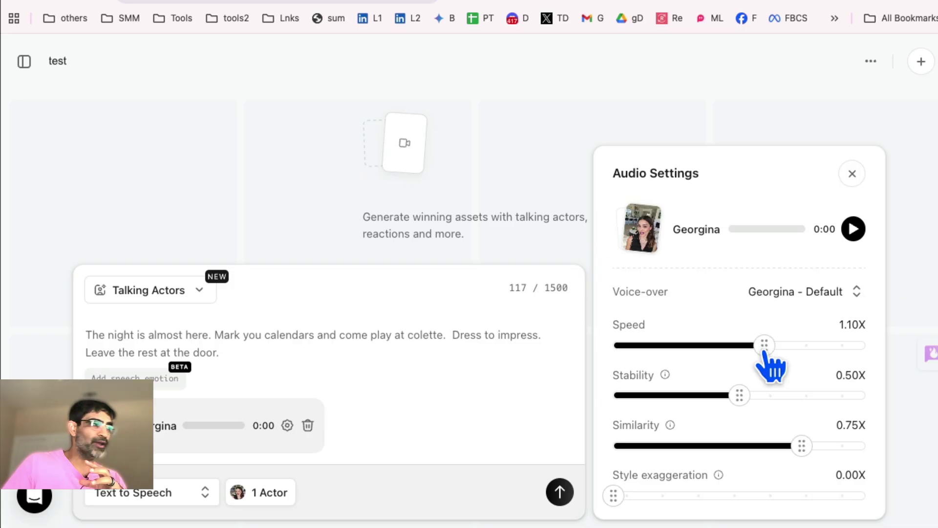
Set Georgina's voice speed to 1.00X and style exaggeration to 0.75X.
{"action": "left_click_drag", "start_coordinate": [764, 351], "coordinate": [860, 348]}
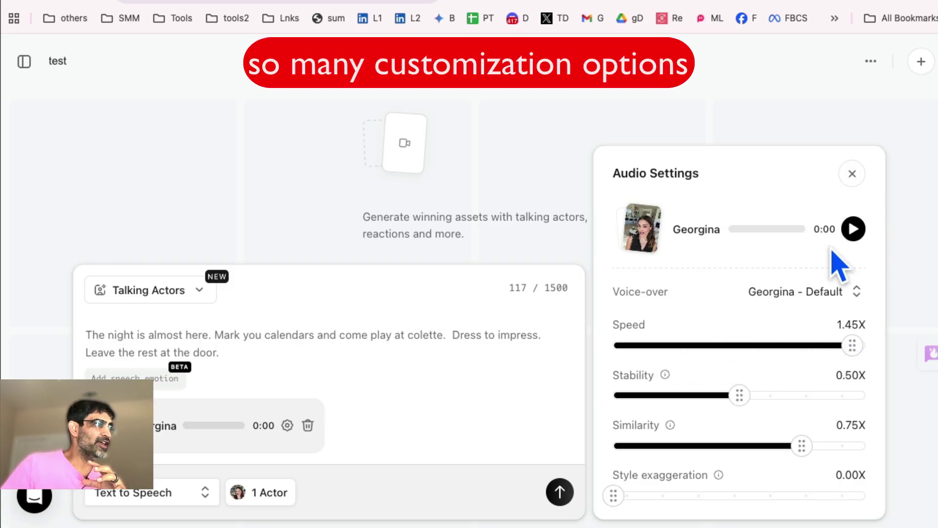
{"action": "left_click", "coordinate": [853, 229]}
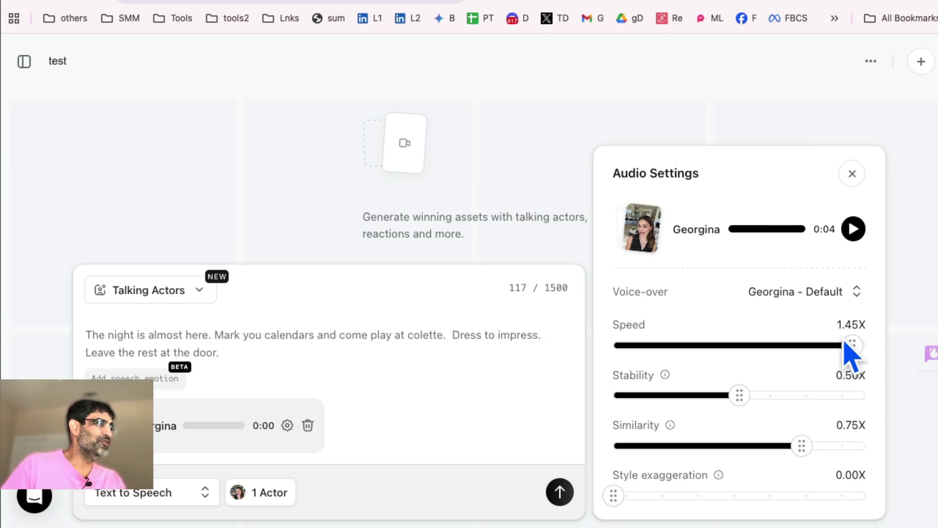
{"action": "left_click_drag", "start_coordinate": [852, 346], "coordinate": [740, 347]}
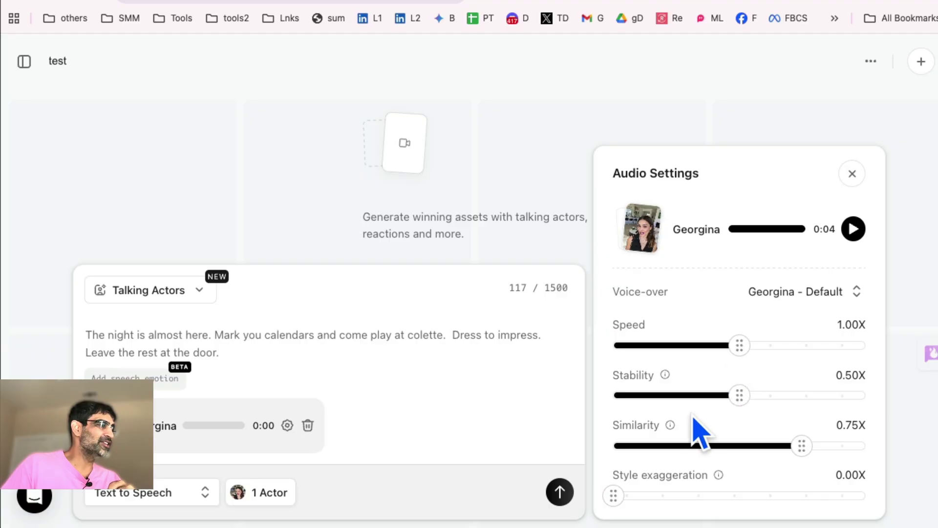
{"action": "mouse_move", "coordinate": [679, 485]}
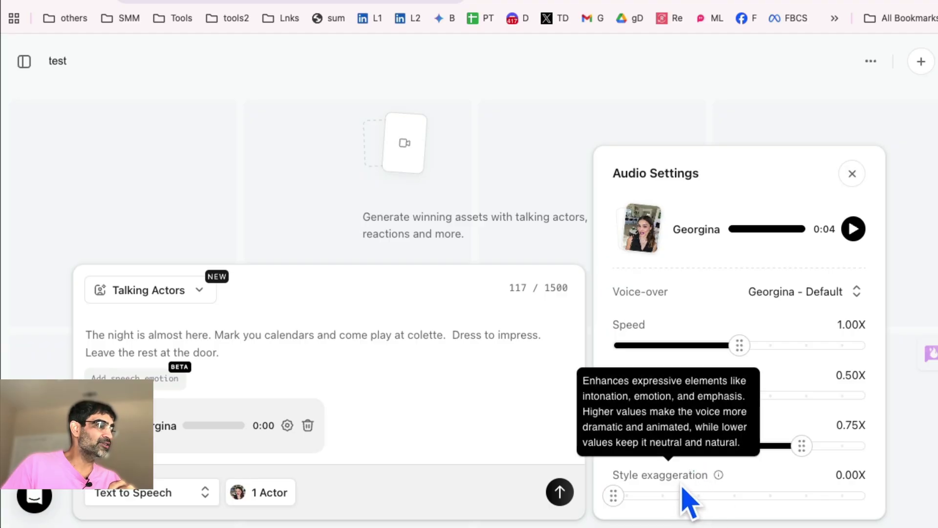
{"action": "left_click_drag", "start_coordinate": [613, 495], "coordinate": [802, 496]}
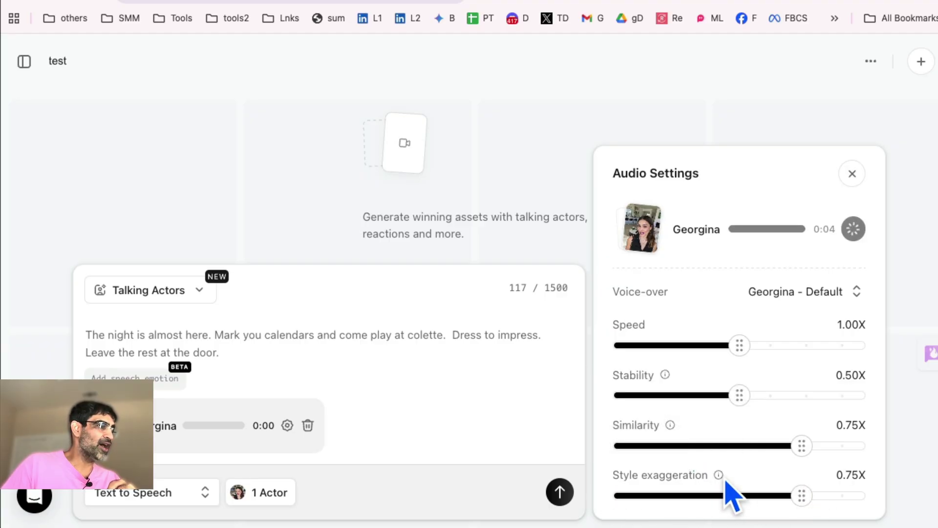
{"action": "mouse_move", "coordinate": [725, 479]}
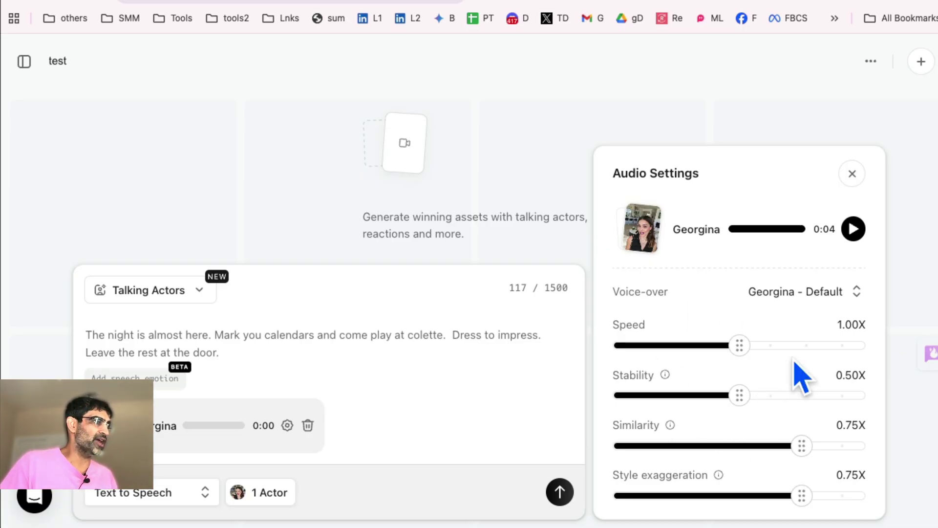
{"action": "left_click", "coordinate": [852, 174]}
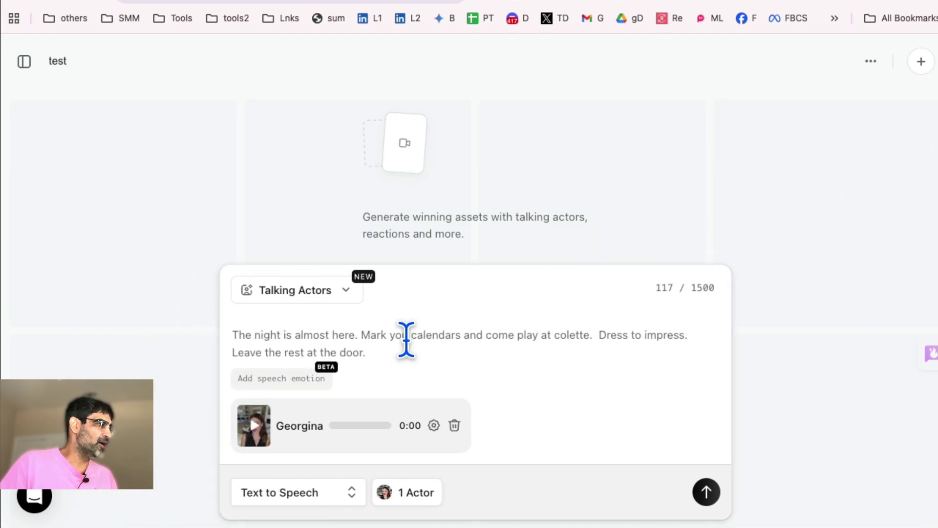
{"action": "left_click", "coordinate": [313, 496]}
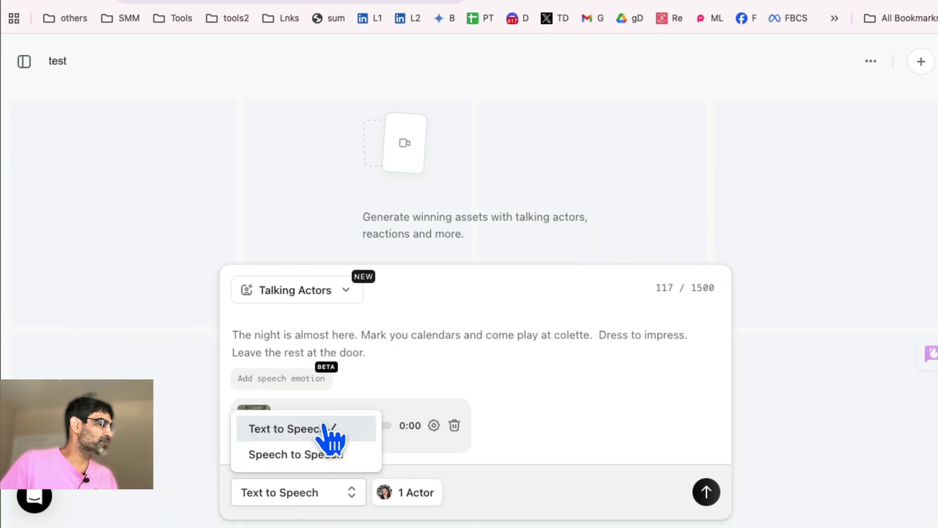
{"action": "left_click", "coordinate": [324, 335]}
{"action": "left_click", "coordinate": [318, 496]}
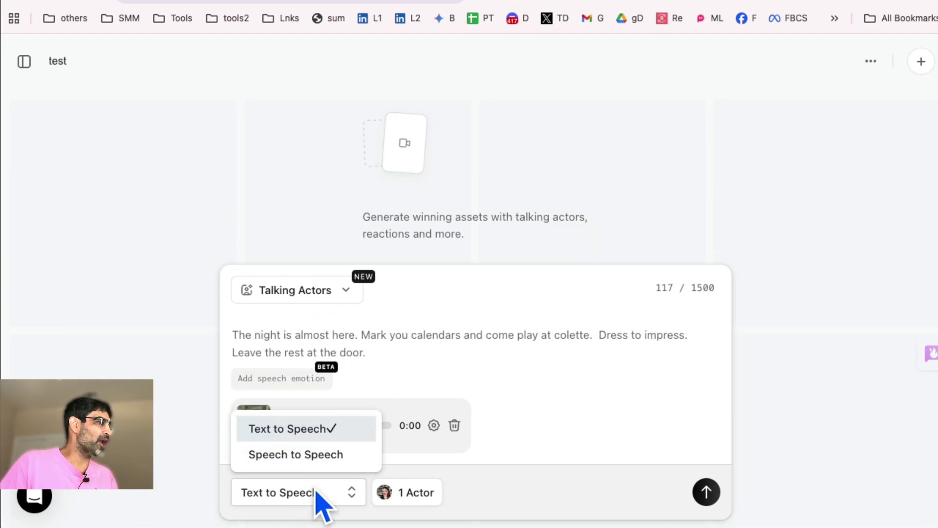
{"action": "left_click", "coordinate": [419, 352]}
{"action": "triple_click", "coordinate": [422, 352]}
{"action": "key", "text": "super+c"}
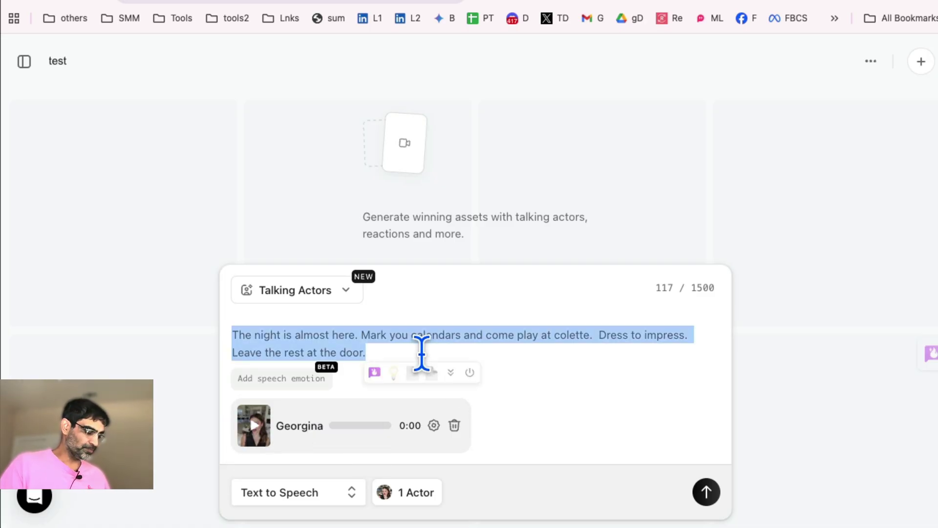
{"action": "key", "text": "BackSpace"}
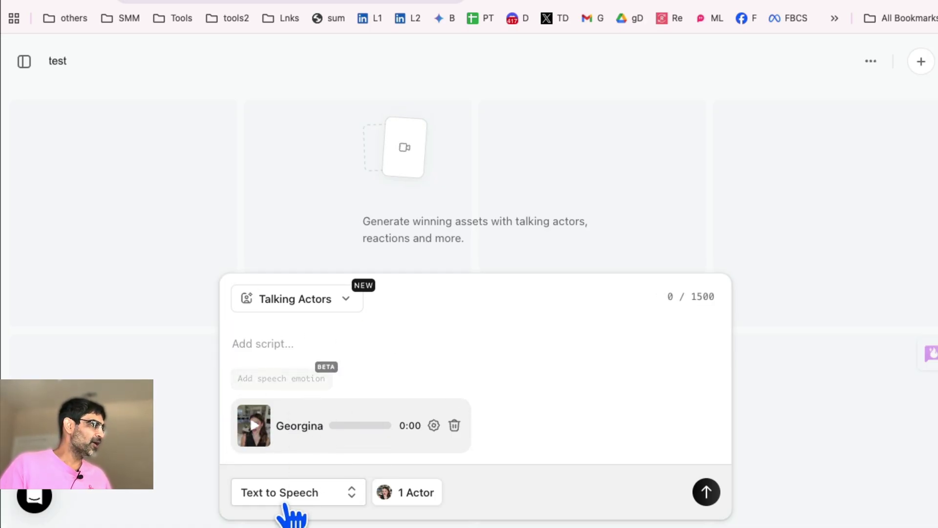
{"action": "left_click", "coordinate": [287, 503]}
{"action": "left_click", "coordinate": [291, 473]}
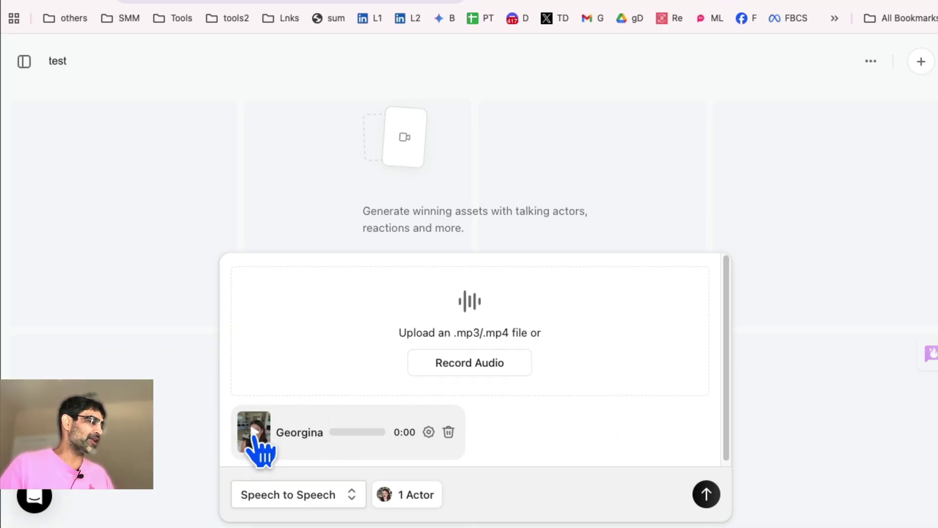
{"action": "left_click", "coordinate": [308, 495]}
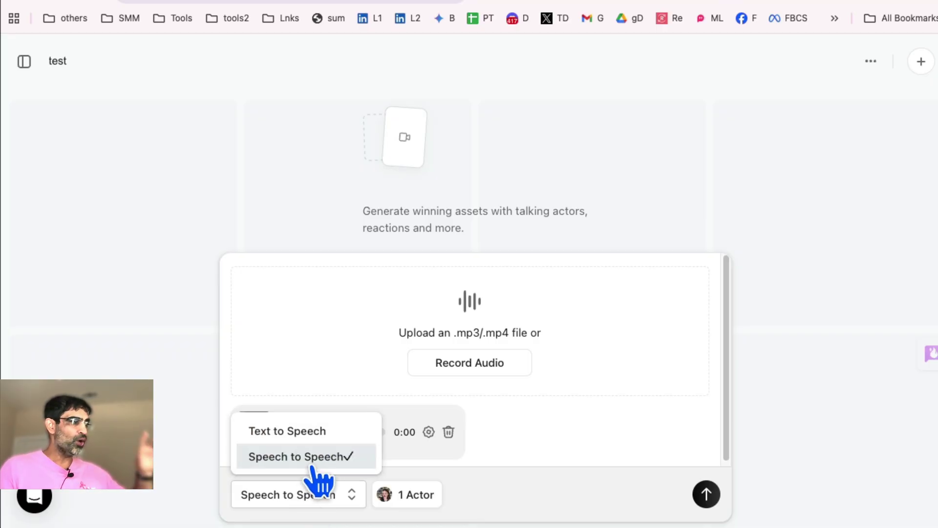
{"action": "left_click", "coordinate": [318, 432]}
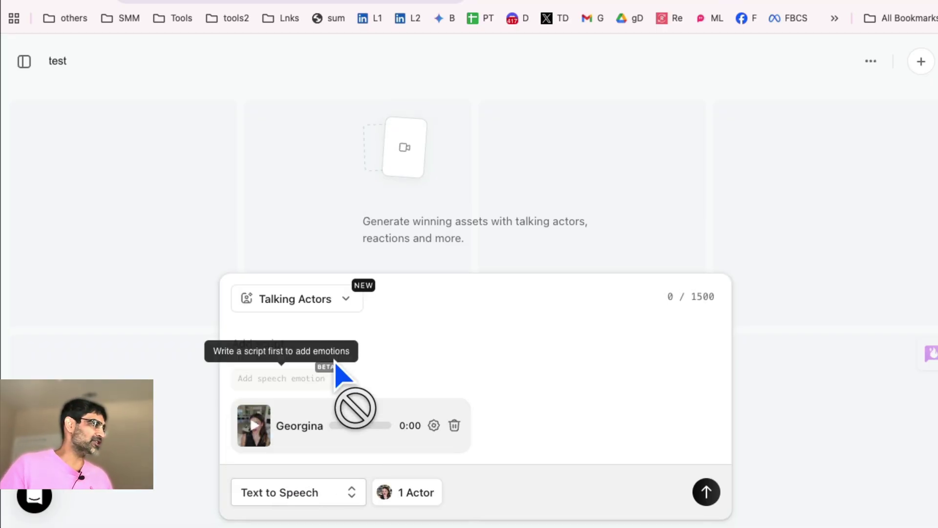
{"action": "left_click", "coordinate": [328, 342]}
{"action": "key", "text": "super+v"}
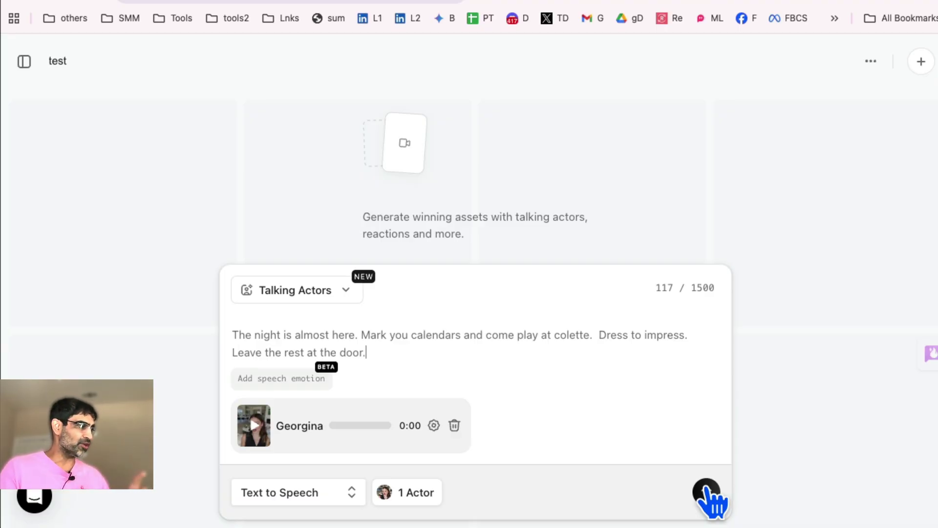
Open the 'Mark you calendars' project and preview Georgina's 7-second invitation clip.
{"action": "left_click", "coordinate": [24, 61]}
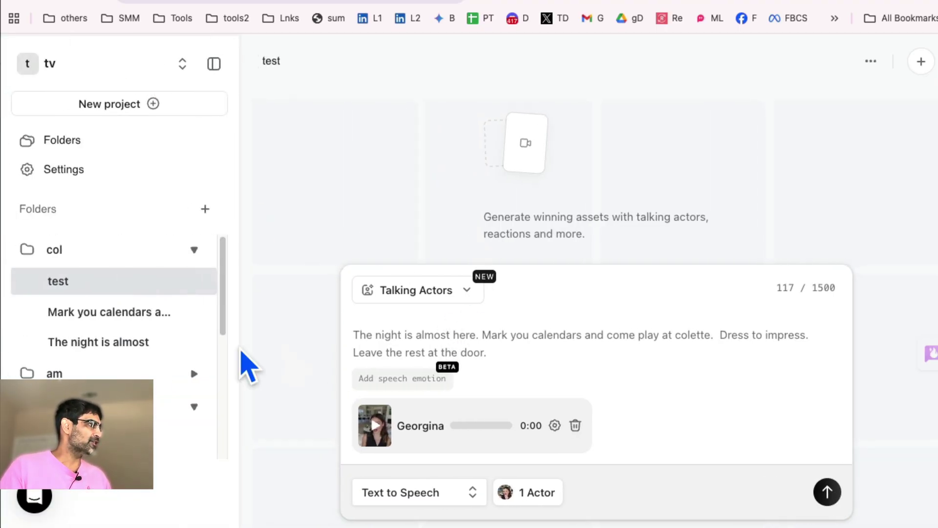
{"action": "left_click", "coordinate": [104, 318]}
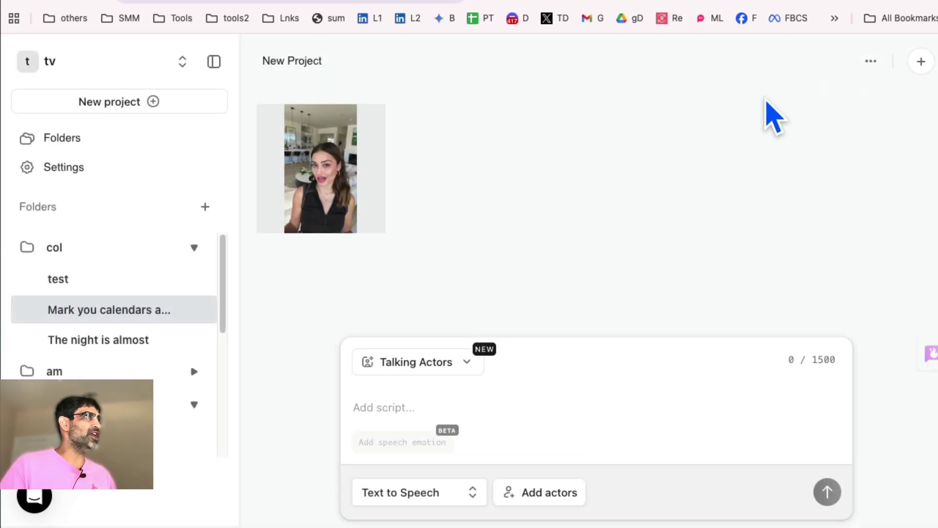
{"action": "left_click", "coordinate": [336, 184]}
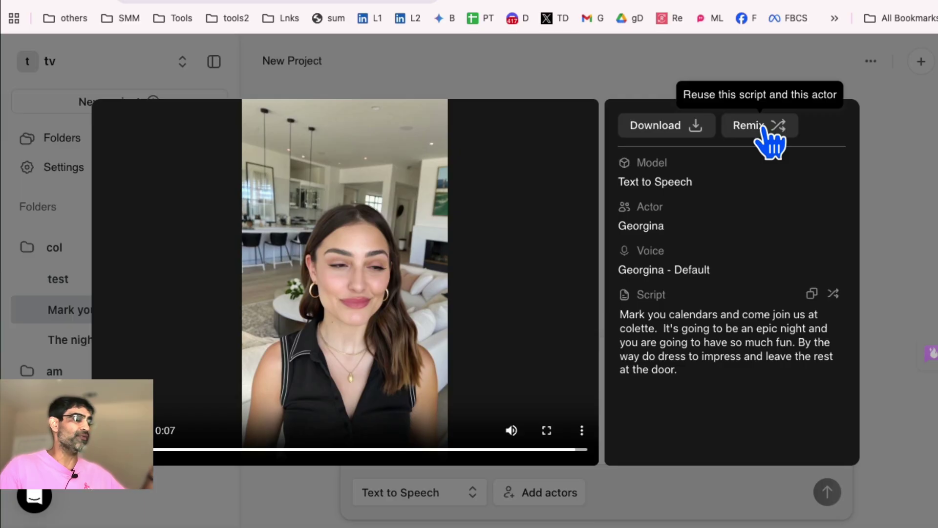
Remix Georgina's clip, loading her voice and the 181-character invitation script into a draft.
{"action": "left_click", "coordinate": [762, 128]}
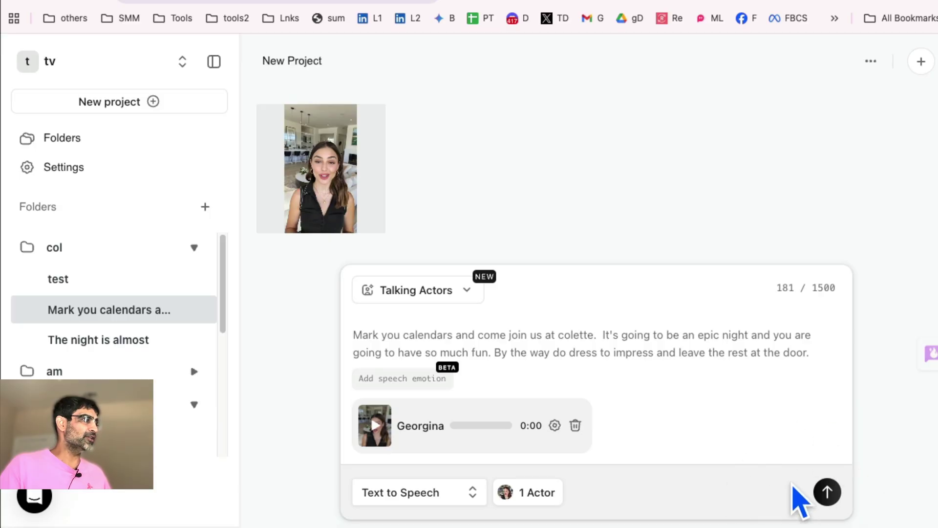
Switch the creation mode from Talking Actors to Gestures, then to Show Your App.
{"action": "left_click", "coordinate": [450, 294]}
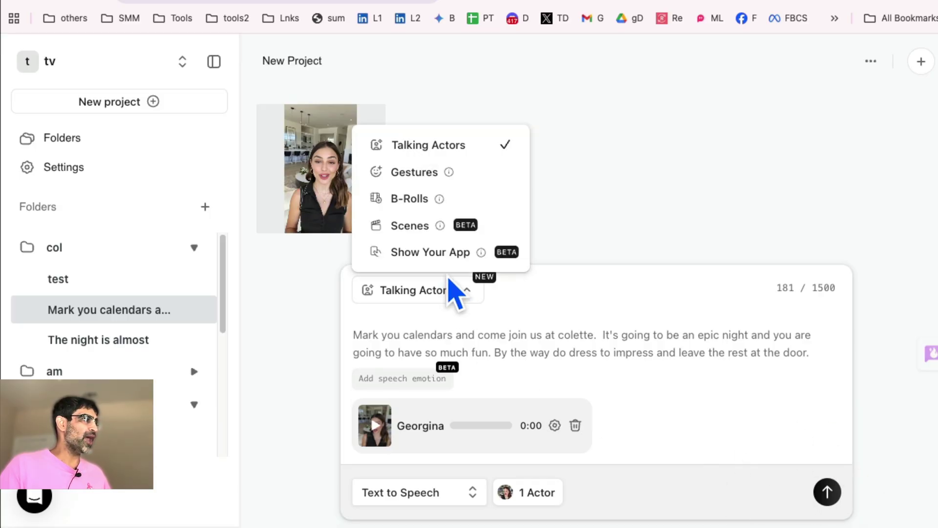
{"action": "left_click", "coordinate": [421, 178]}
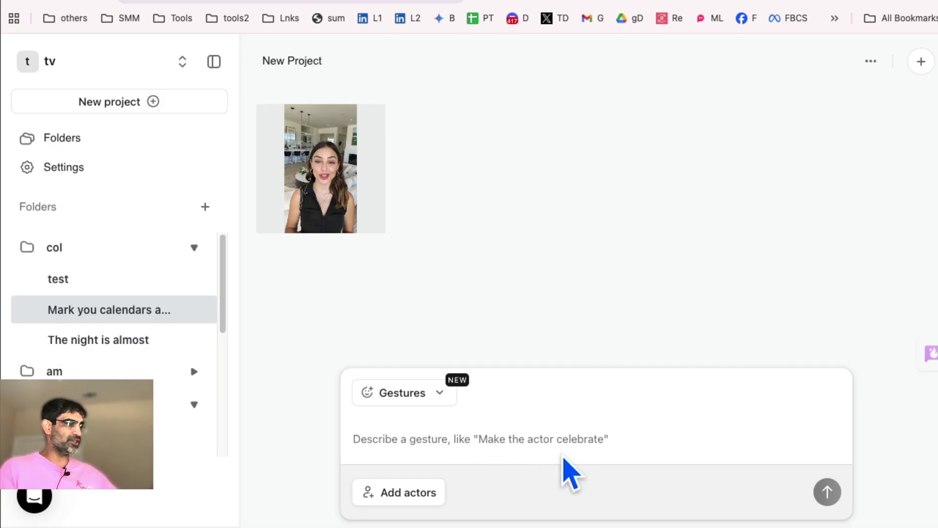
{"action": "left_click", "coordinate": [435, 396]}
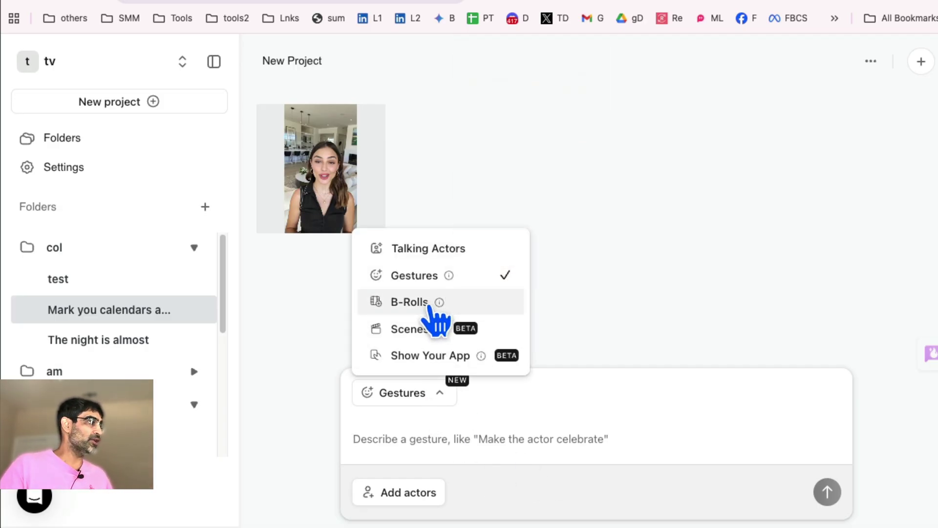
{"action": "left_click", "coordinate": [444, 356]}
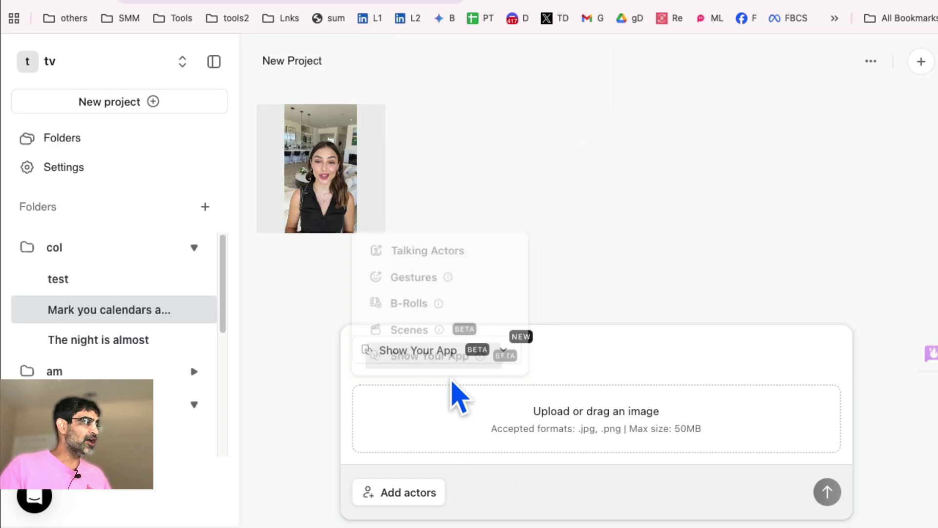
{"action": "left_click", "coordinate": [443, 359]}
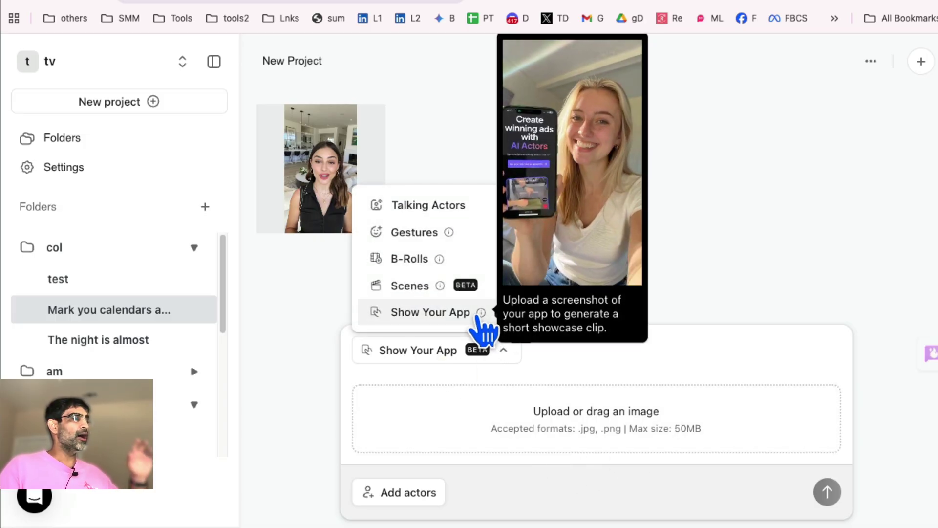
{"action": "left_click", "coordinate": [609, 491]}
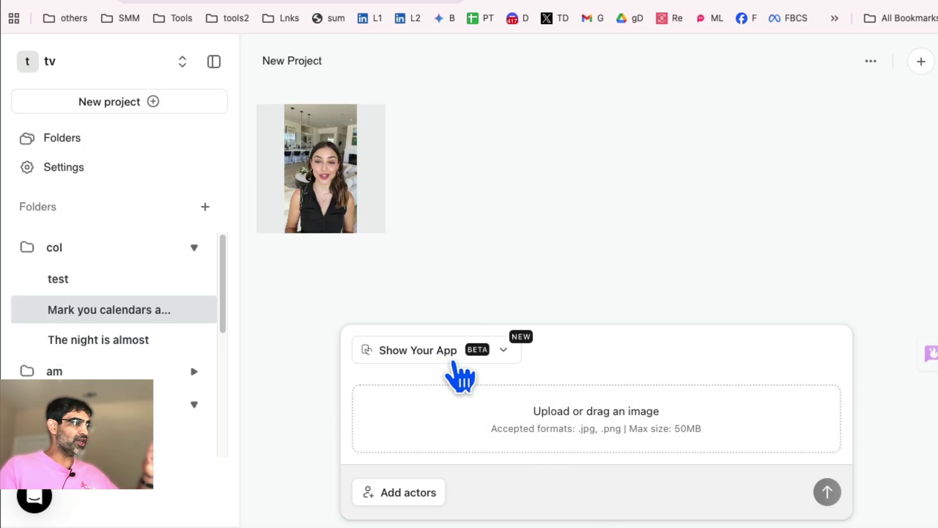
{"action": "left_click", "coordinate": [512, 357]}
{"action": "mouse_move", "coordinate": [482, 314]}
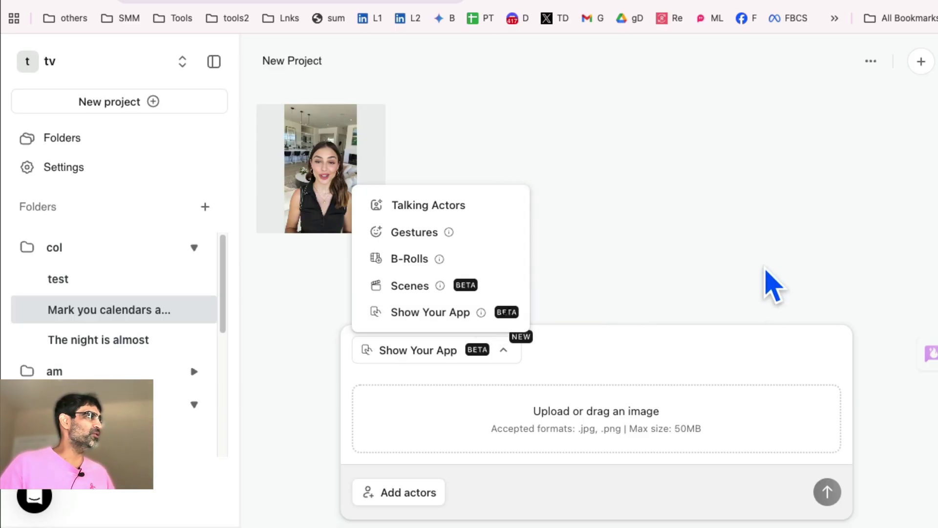
{"action": "left_click", "coordinate": [775, 286]}
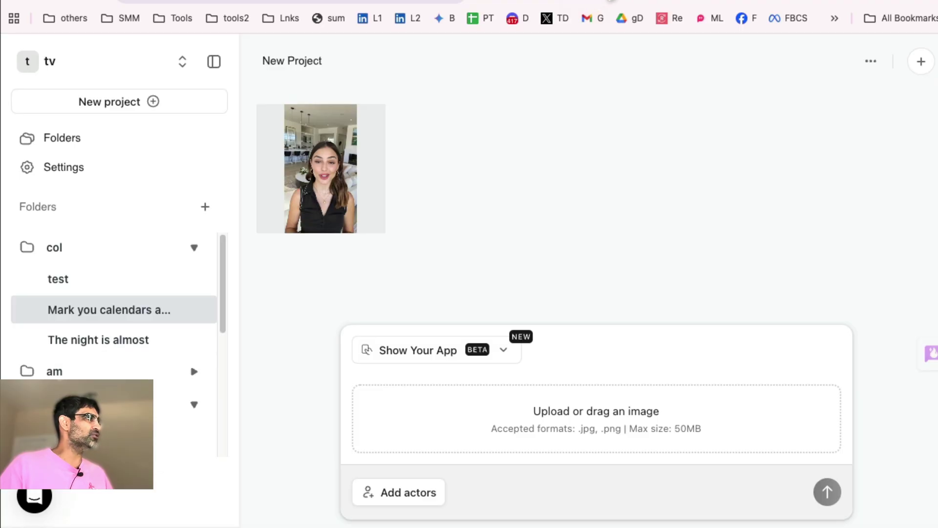
Load the arcads.ai homepage in a new browser tab.
{"action": "left_click", "coordinate": [589, 4]}
{"action": "type", "text": "ar"}
{"action": "key", "text": "Return"}
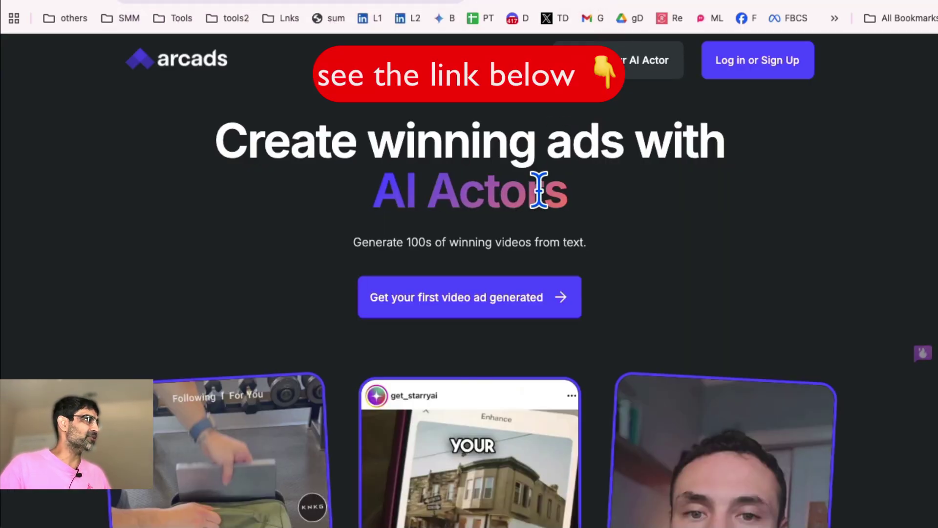
{"action": "scroll", "coordinate": [586, 220], "scroll_direction": "down", "scroll_amount": 15}
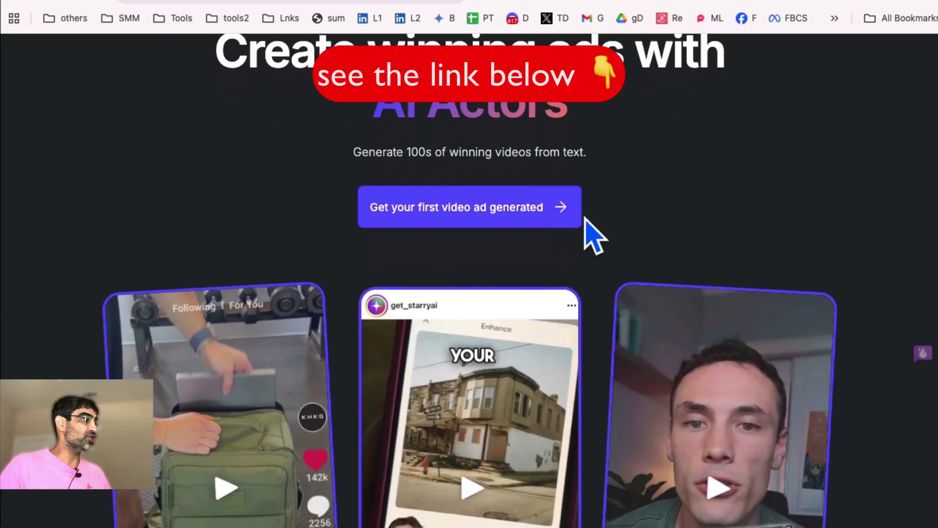
{"action": "scroll", "coordinate": [586, 215], "scroll_direction": "up", "scroll_amount": 3}
{"action": "scroll", "coordinate": [588, 213], "scroll_direction": "up", "scroll_amount": 10}
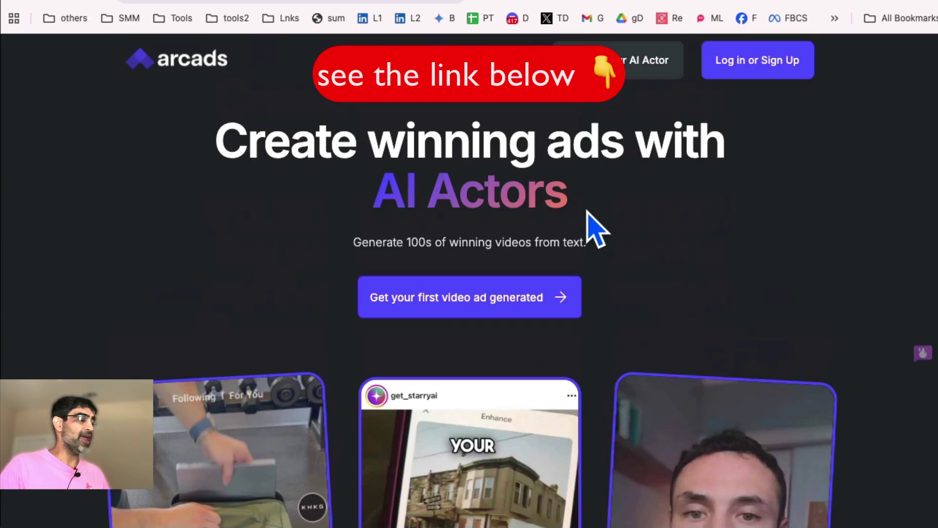